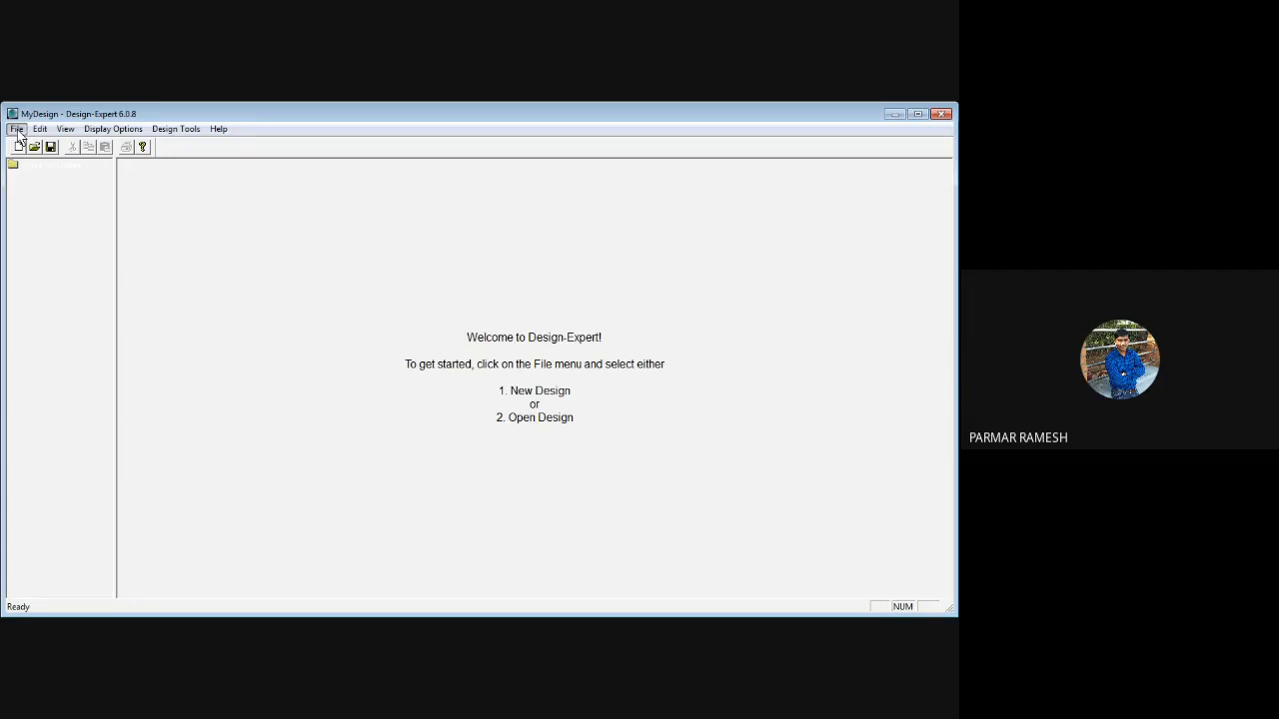
Start a new design and look through the Response Surface, Mixture, Crossed and Factorial design types
{"action": "left_click", "coordinate": [17, 129]}
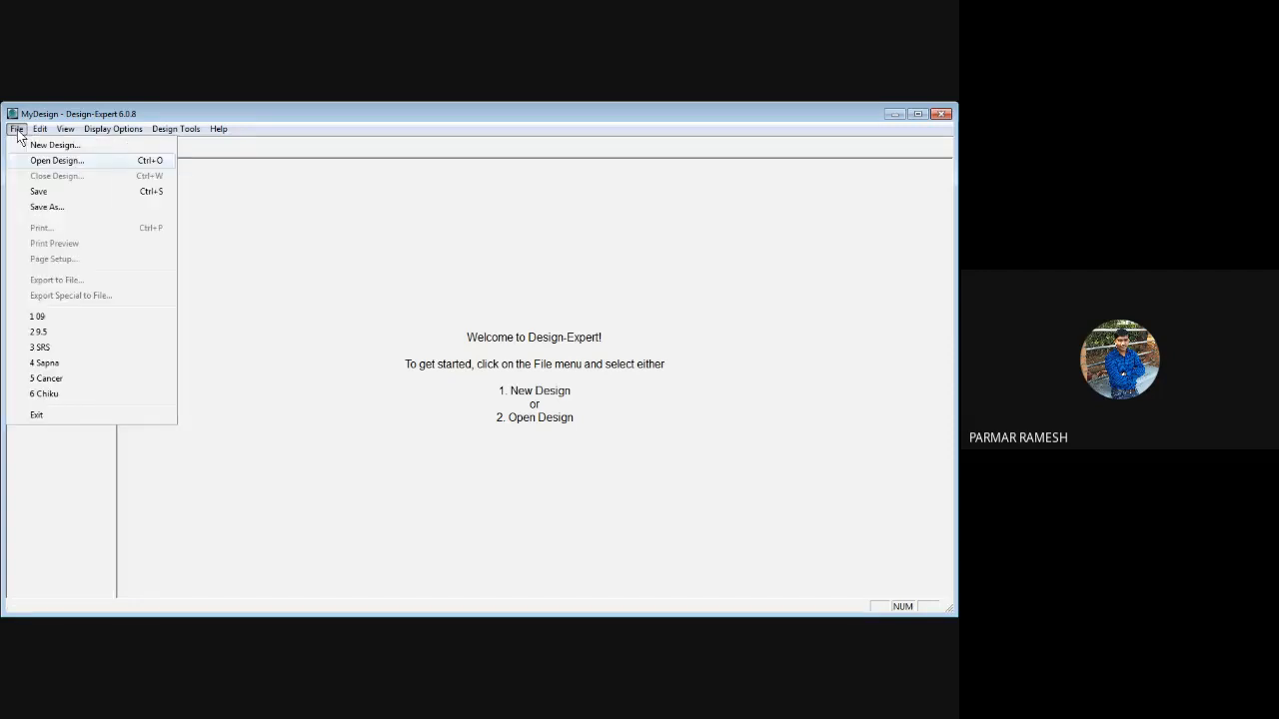
{"action": "left_click", "coordinate": [72, 151]}
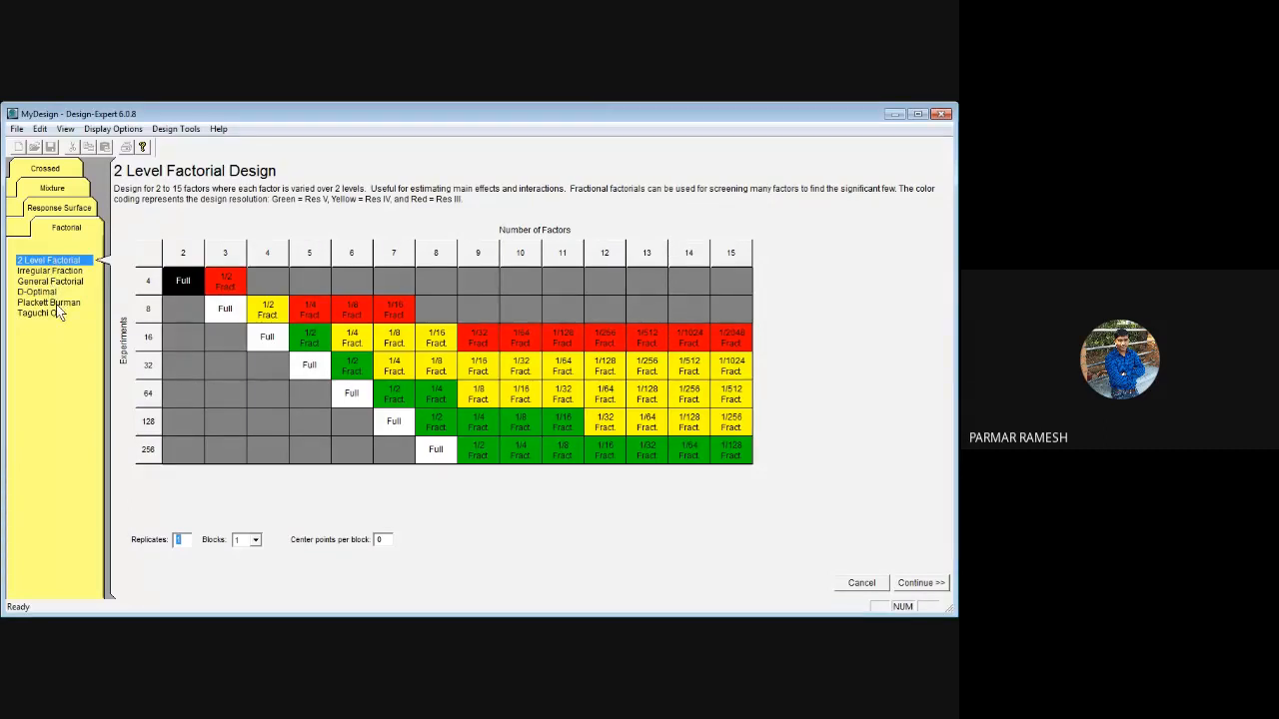
{"action": "left_click", "coordinate": [74, 211]}
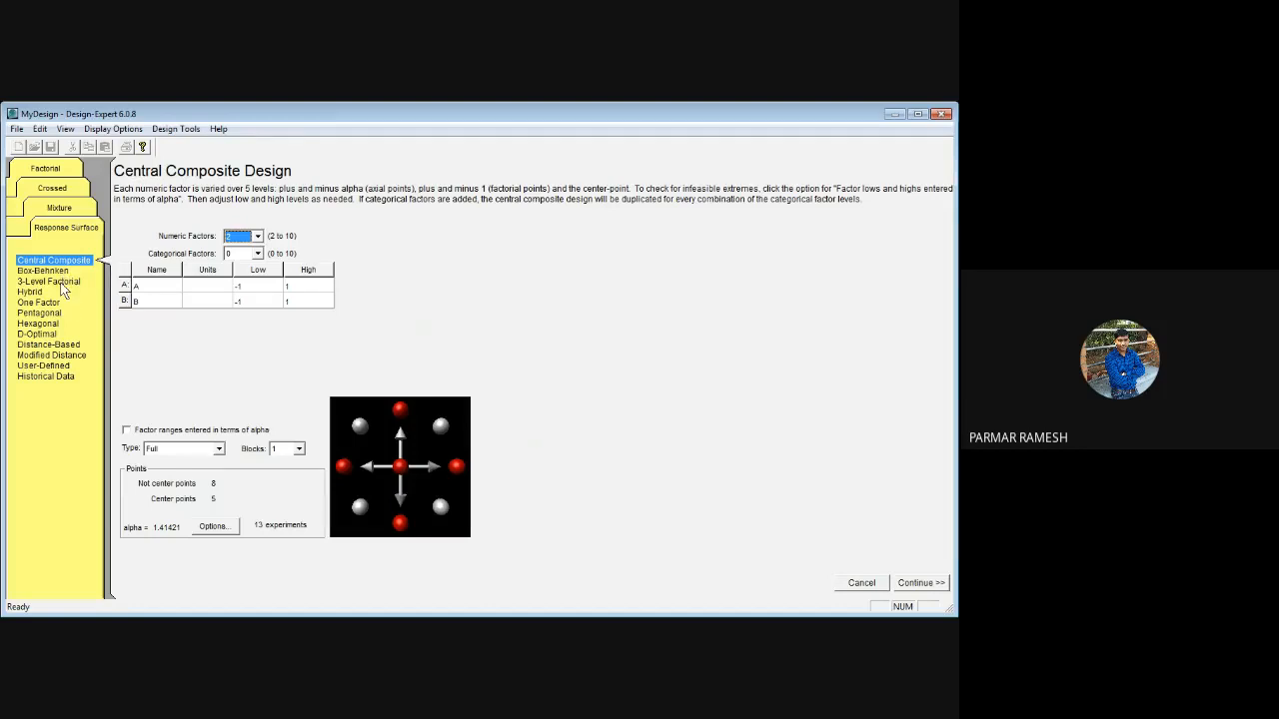
{"action": "left_click", "coordinate": [59, 208]}
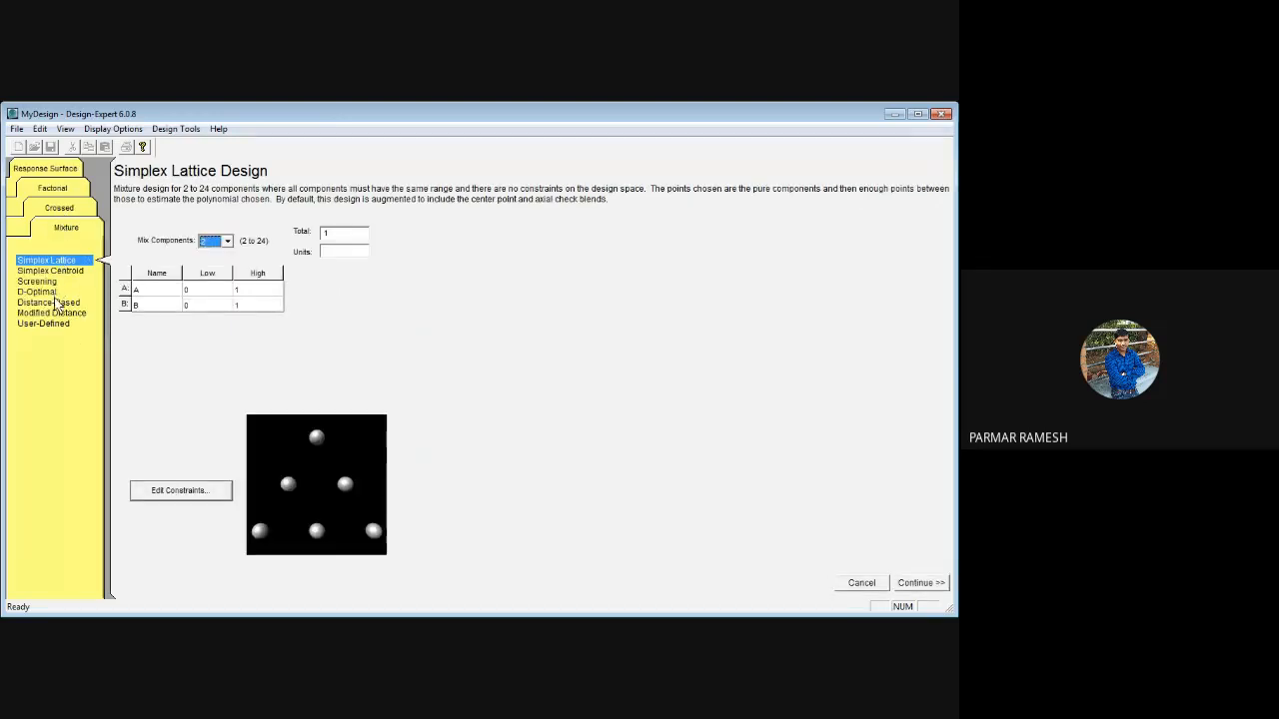
{"action": "left_click", "coordinate": [66, 211]}
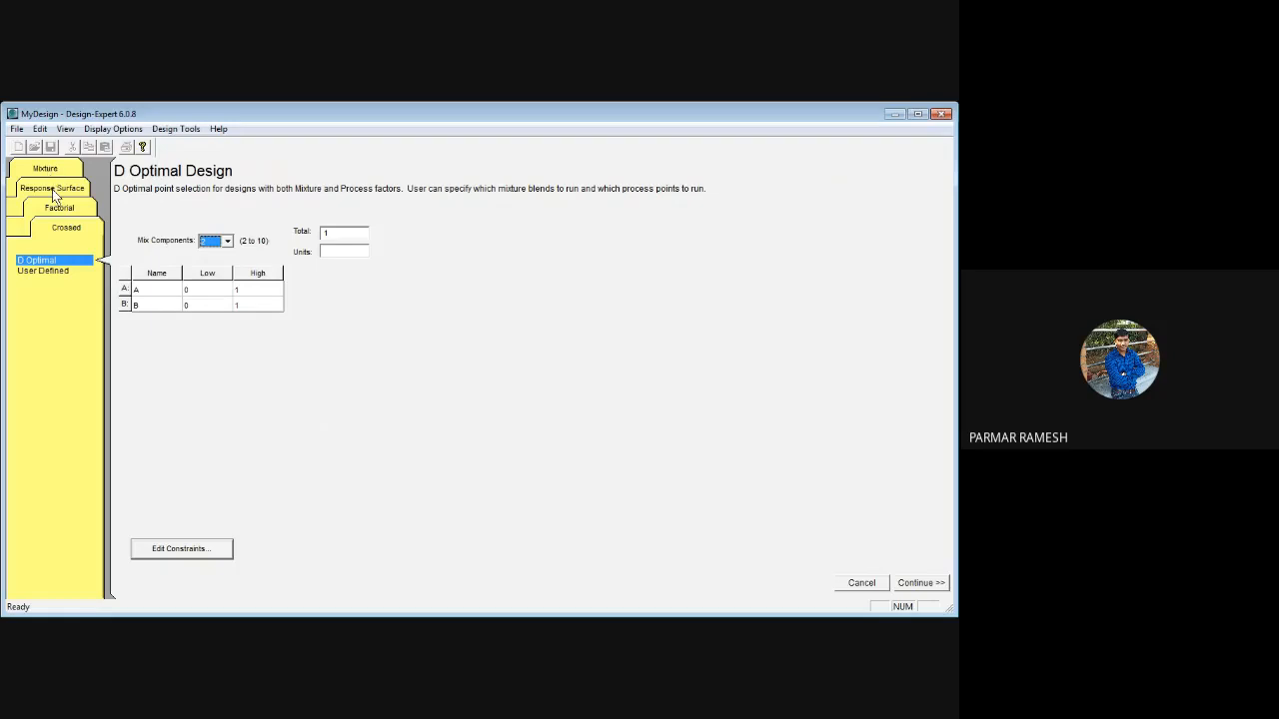
{"action": "left_click", "coordinate": [58, 210]}
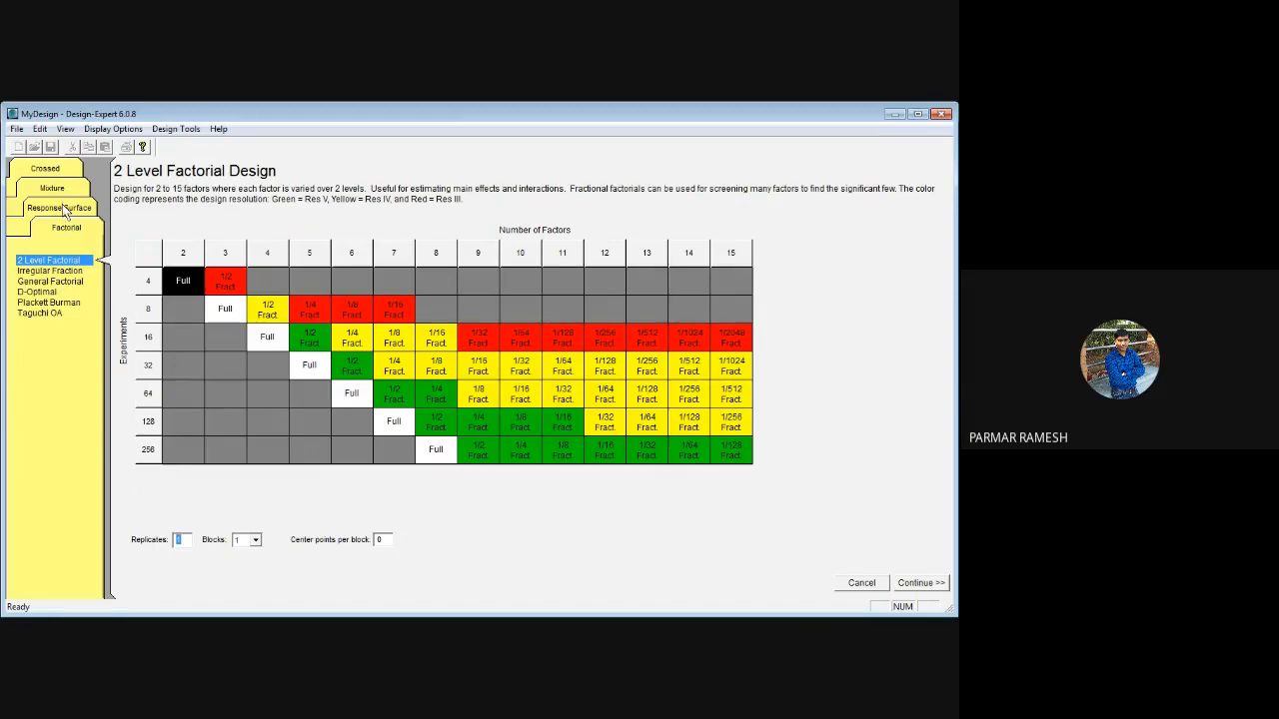
Choose the Response Surface central composite design with 3 numeric factors
{"action": "left_click", "coordinate": [63, 209]}
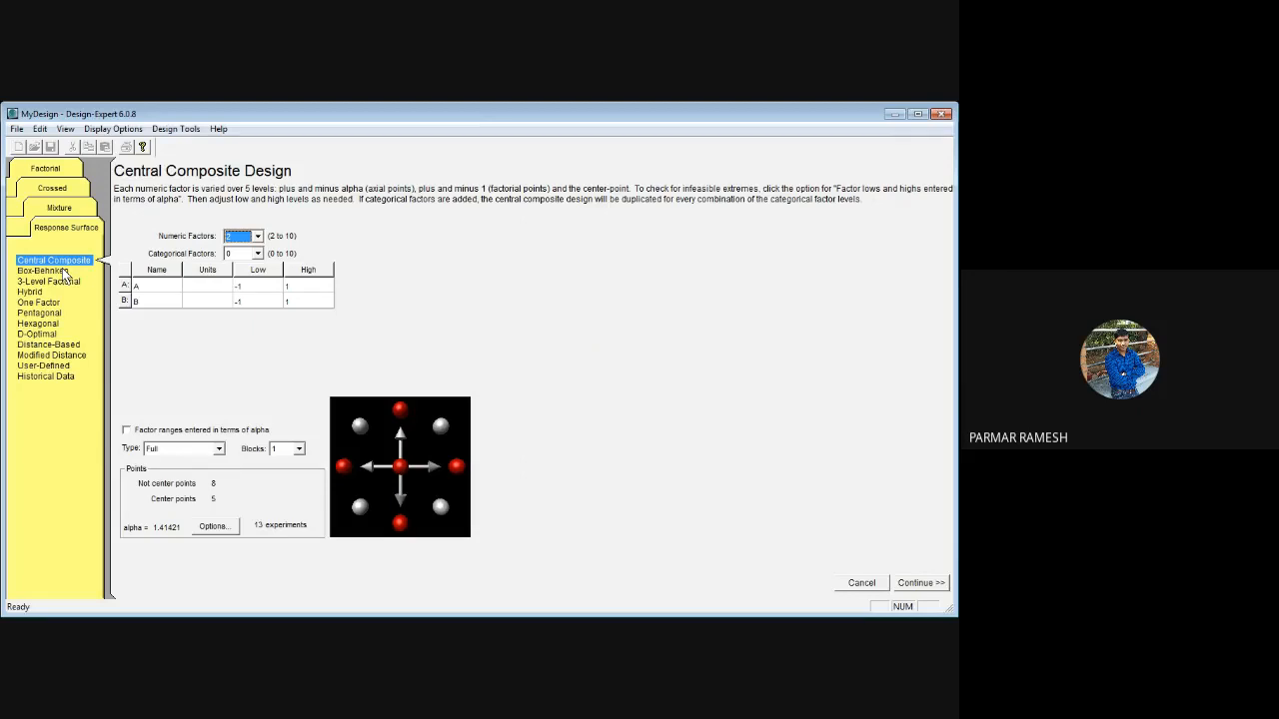
{"action": "left_click", "coordinate": [259, 239]}
{"action": "left_click", "coordinate": [242, 261]}
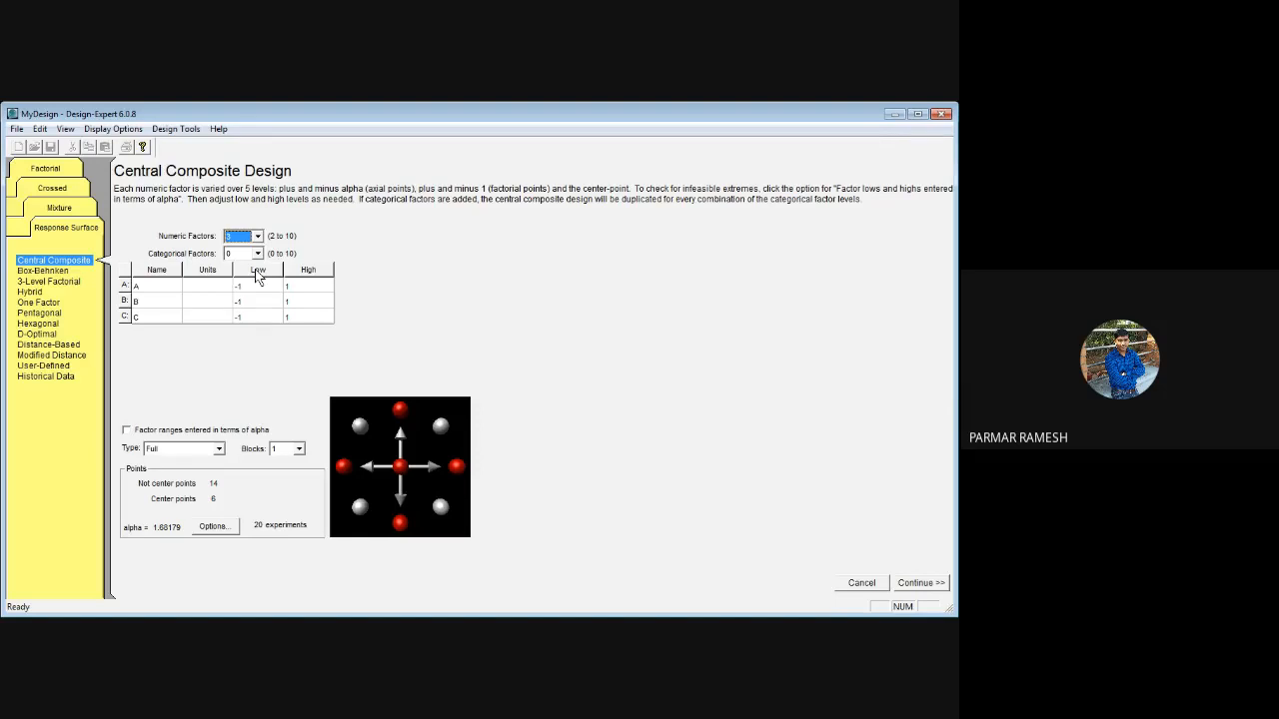
Name factors A, B and C as DT, Bind and Lubr
{"action": "left_click", "coordinate": [164, 284]}
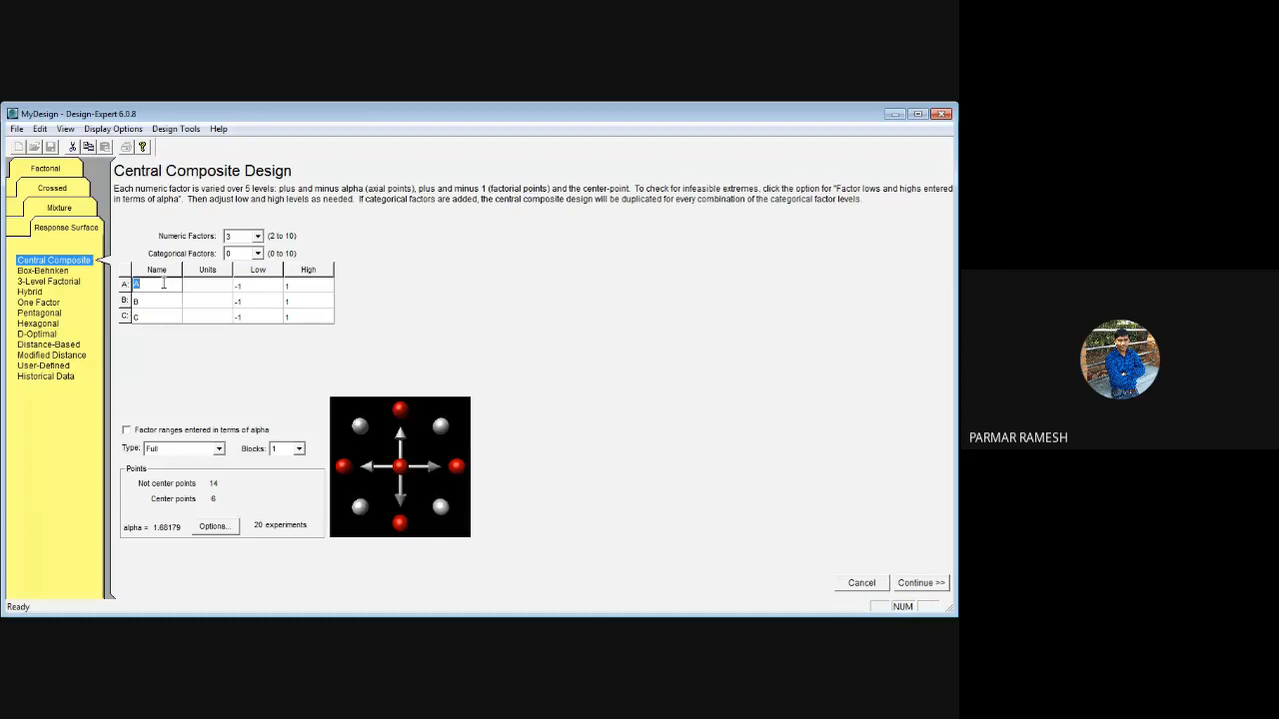
{"action": "type", "text": "Oi"}
{"action": "key", "text": "BackSpace"}
{"action": "type", "text": "DT"}
{"action": "left_click", "coordinate": [149, 300]}
{"action": "type", "text": "Bind"}
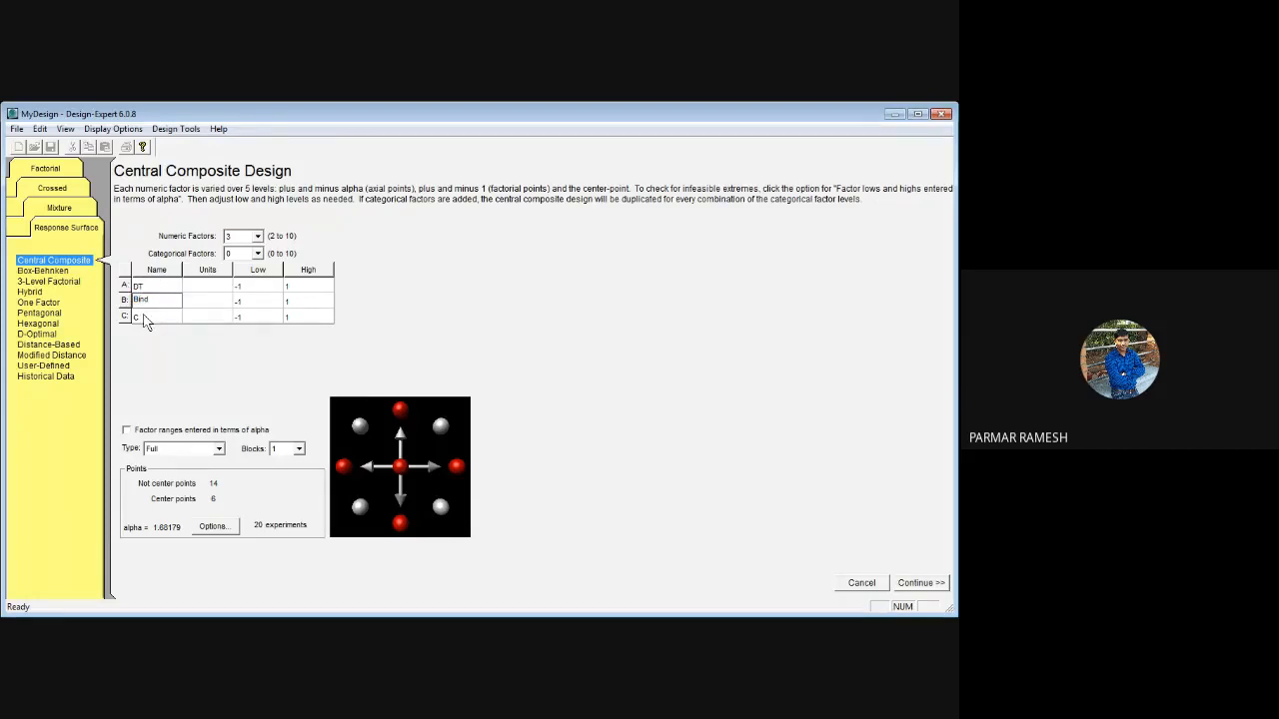
{"action": "left_click", "coordinate": [145, 317]}
{"action": "type", "text": "Lubr"}
Set the number of center points to 1 in the central composite design options
{"action": "left_click", "coordinate": [300, 448]}
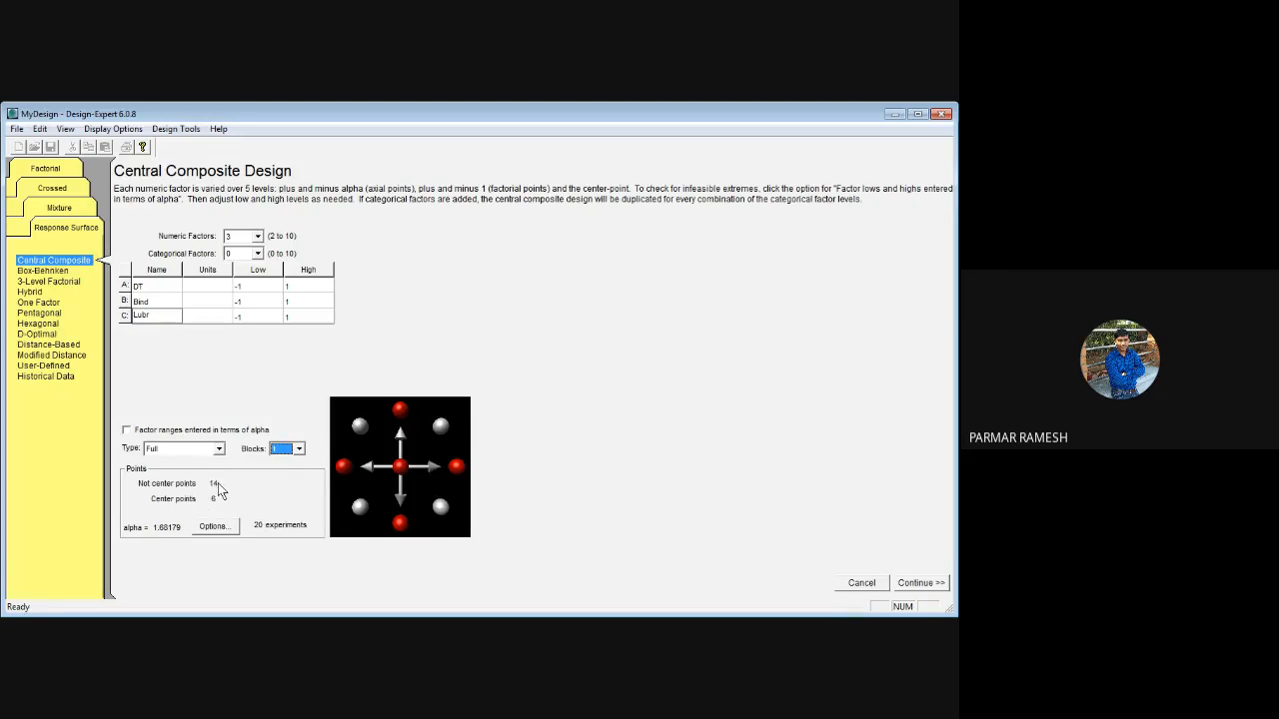
{"action": "left_click", "coordinate": [221, 529]}
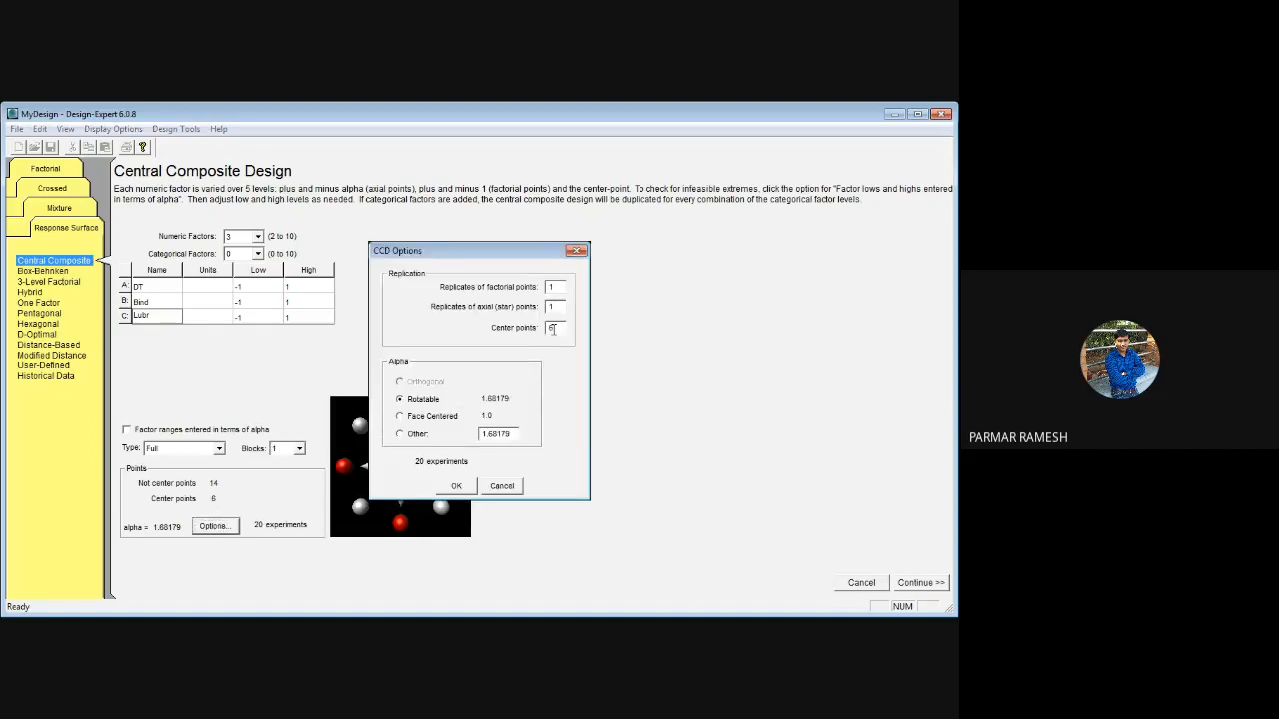
{"action": "key", "text": "BackSpace"}
{"action": "type", "text": "1"}
{"action": "left_click", "coordinate": [454, 489]}
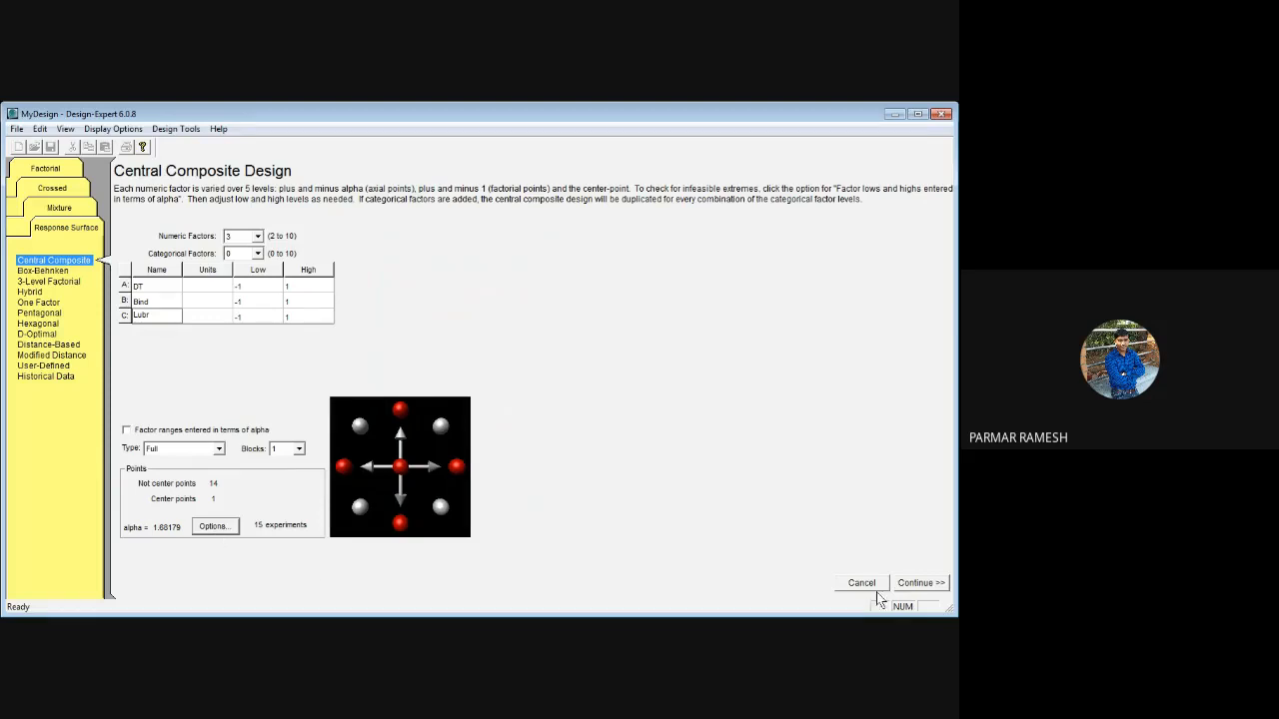
Continue to the response setup and define 2 responses named DT and CS
{"action": "left_click", "coordinate": [927, 584]}
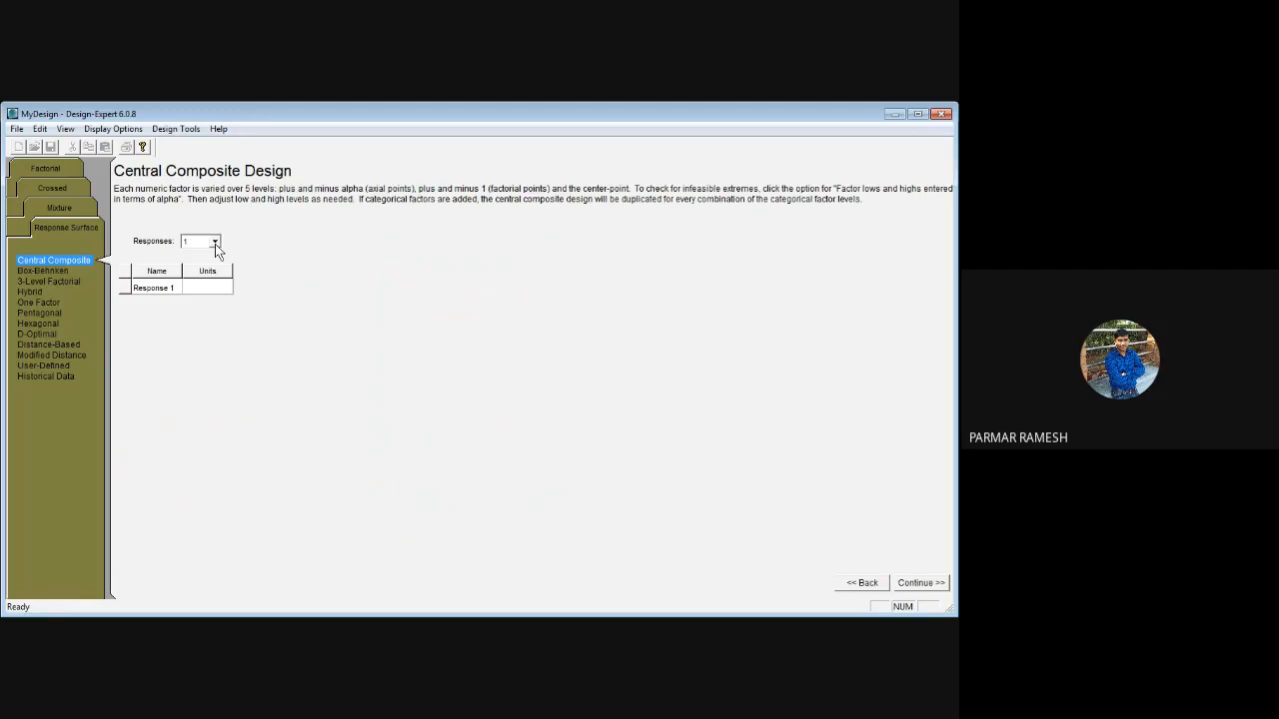
{"action": "left_click", "coordinate": [199, 267]}
{"action": "left_click", "coordinate": [172, 287]}
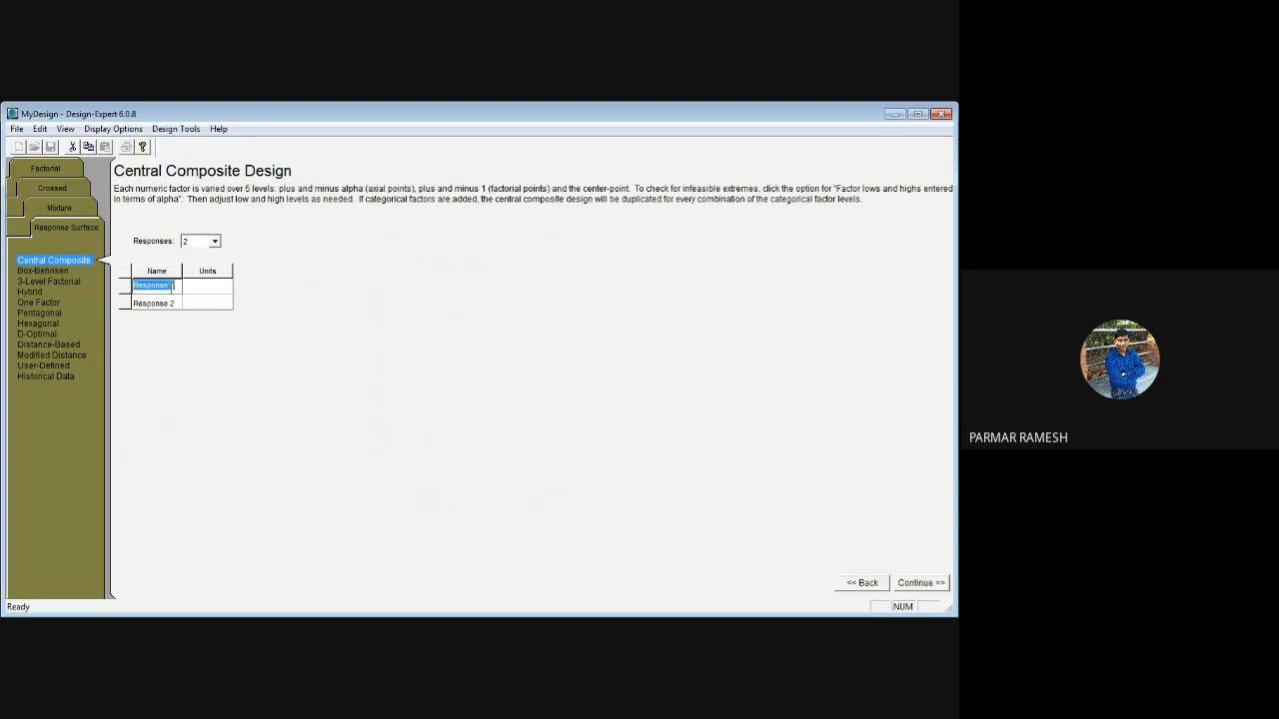
{"action": "type", "text": "DT"}
{"action": "left_click", "coordinate": [168, 304]}
{"action": "type", "text": "H"}
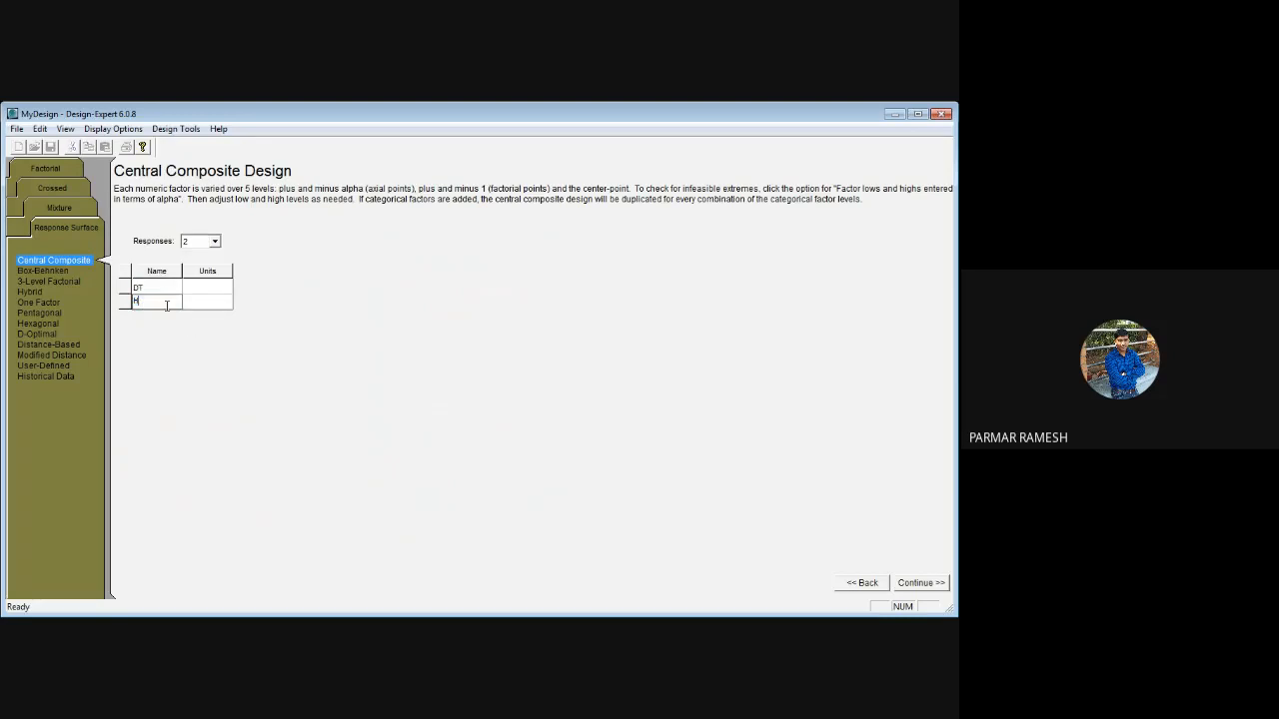
{"action": "key", "text": "BackSpace"}
{"action": "type", "text": "CS"}
Set the response units to Sec for DT and KP for CS, and generate the design table
{"action": "left_click", "coordinate": [210, 288]}
{"action": "type", "text": "Sec"}
{"action": "left_click", "coordinate": [929, 589]}
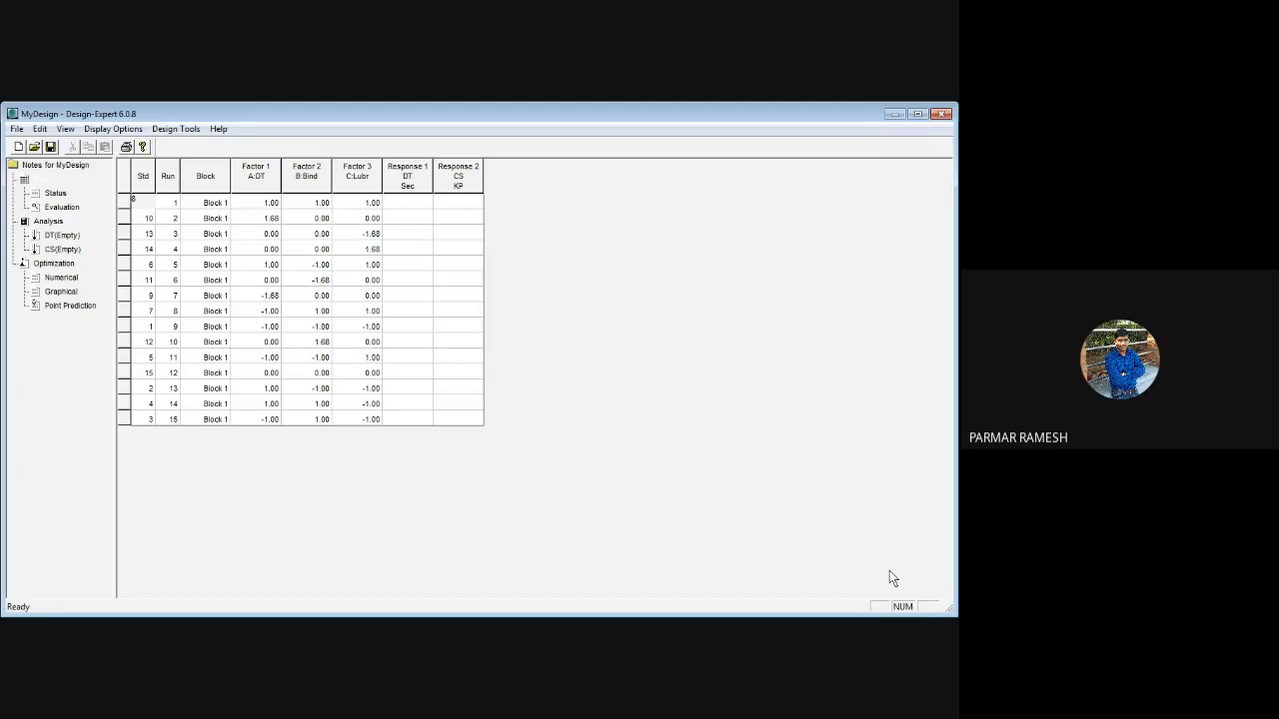
Sort the design table's runs by standard order
{"action": "left_click", "coordinate": [145, 180]}
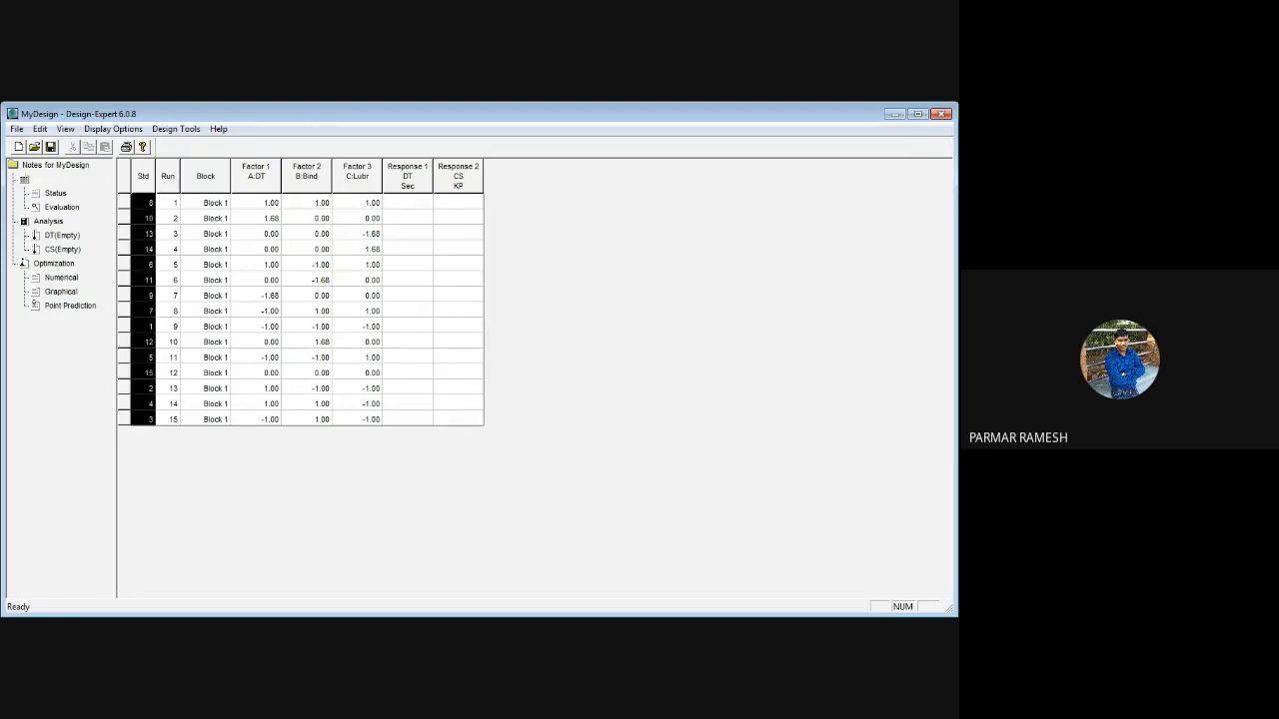
{"action": "left_click", "coordinate": [179, 224]}
Enter the DT response values 35, 38, 42 and 39 for standard runs 1 to 4
{"action": "left_click", "coordinate": [409, 204]}
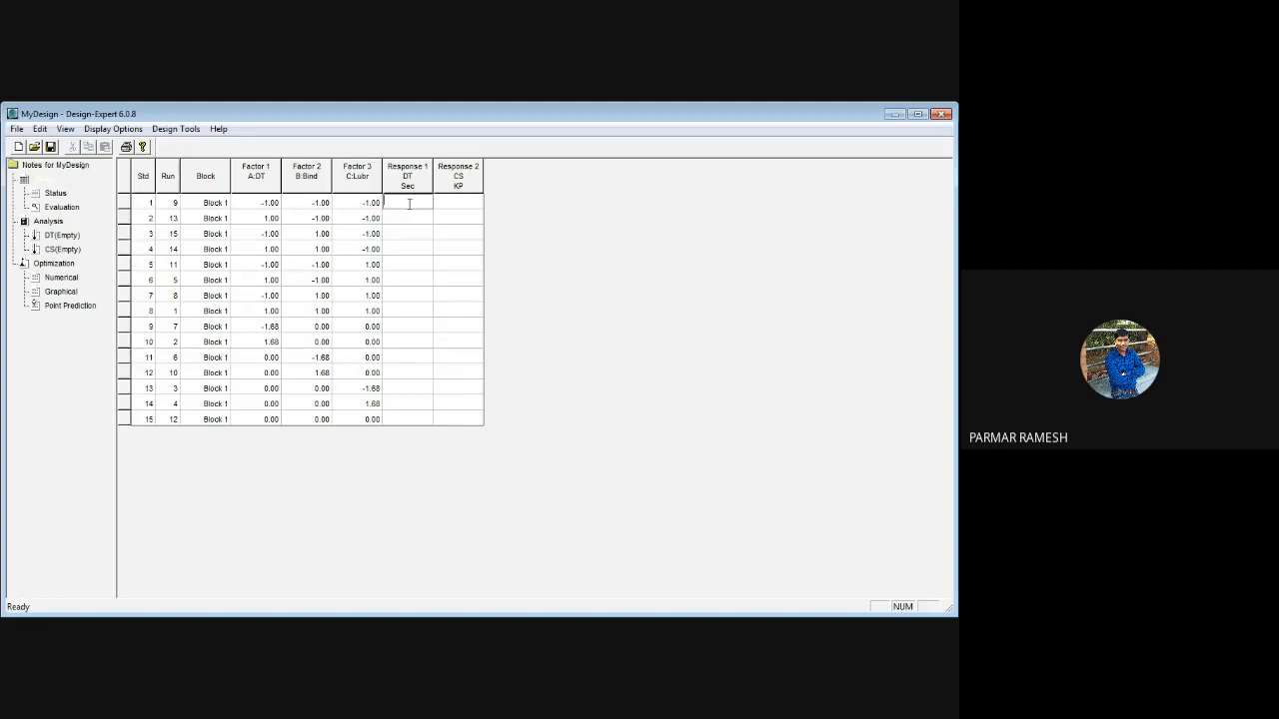
{"action": "type", "text": "35"}
{"action": "key", "text": "Return"}
{"action": "type", "text": "38"}
{"action": "key", "text": "Return"}
{"action": "type", "text": "42"}
{"action": "key", "text": "Return"}
{"action": "type", "text": "39"}
{"action": "key", "text": "Return"}
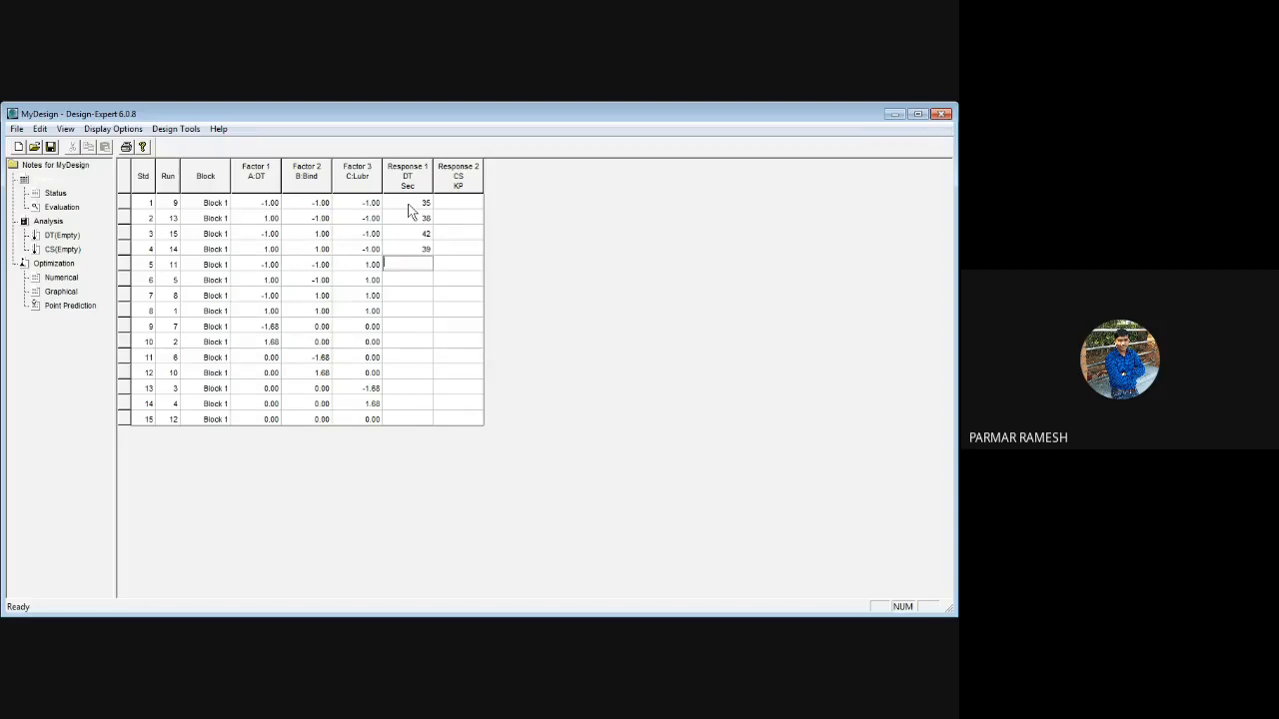
{"action": "type", "text": "3"}
Enter the DT response values 45, 50, 55, 65 and 75 for standard runs 5 to 9
{"action": "key", "text": "BackSpace"}
{"action": "type", "text": "45"}
{"action": "key", "text": "Return"}
{"action": "type", "text": "50"}
{"action": "key", "text": "Return"}
{"action": "type", "text": "55"}
{"action": "key", "text": "Return"}
{"action": "type", "text": "65"}
{"action": "key", "text": "Return"}
{"action": "type", "text": "75"}
{"action": "key", "text": "Return"}
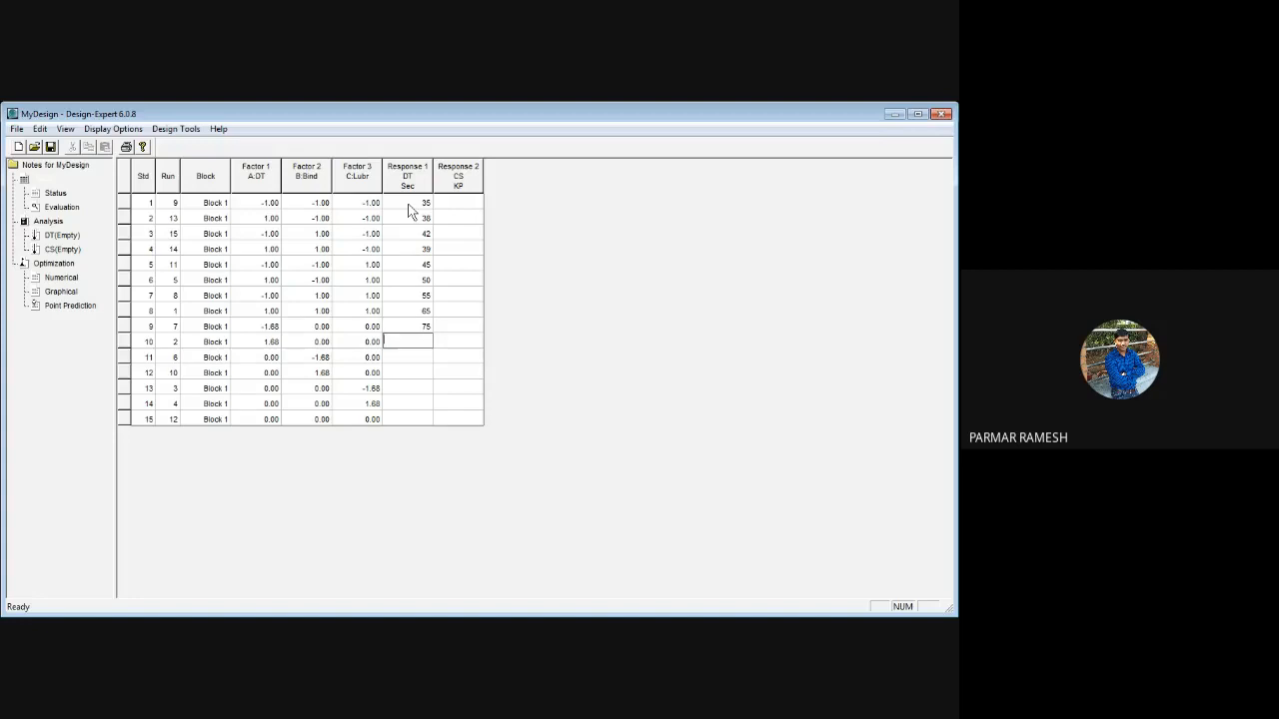
Enter the DT response values 54, 68, 75, 72, 56 and 50 for standard runs 10 to 15
{"action": "type", "text": "54"}
{"action": "key", "text": "Return"}
{"action": "type", "text": "68"}
{"action": "key", "text": "Return"}
{"action": "type", "text": "75"}
{"action": "key", "text": "Return"}
{"action": "type", "text": "72"}
{"action": "key", "text": "Return"}
{"action": "type", "text": "56"}
{"action": "key", "text": "Return"}
{"action": "type", "text": "50"}
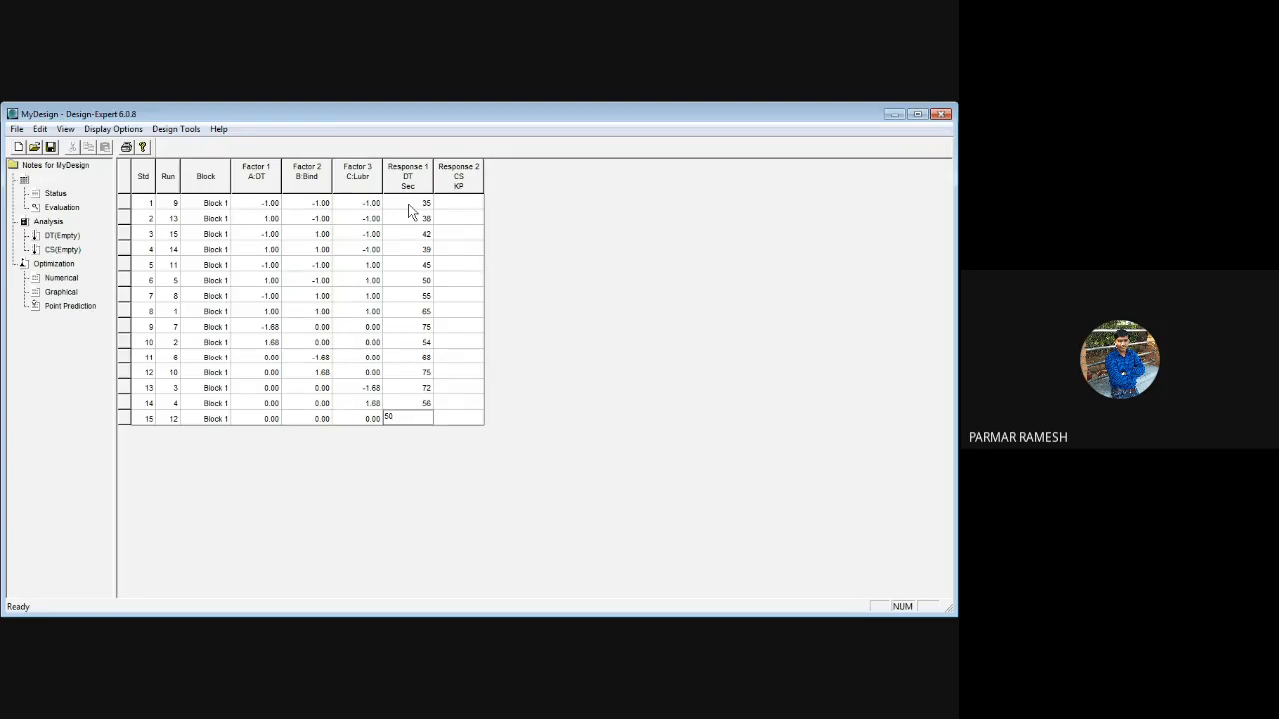
Enter the CS response values 5, 6, 7, 8, 6, 7, 8 and 9 for standard runs 1 to 8
{"action": "left_click", "coordinate": [461, 205]}
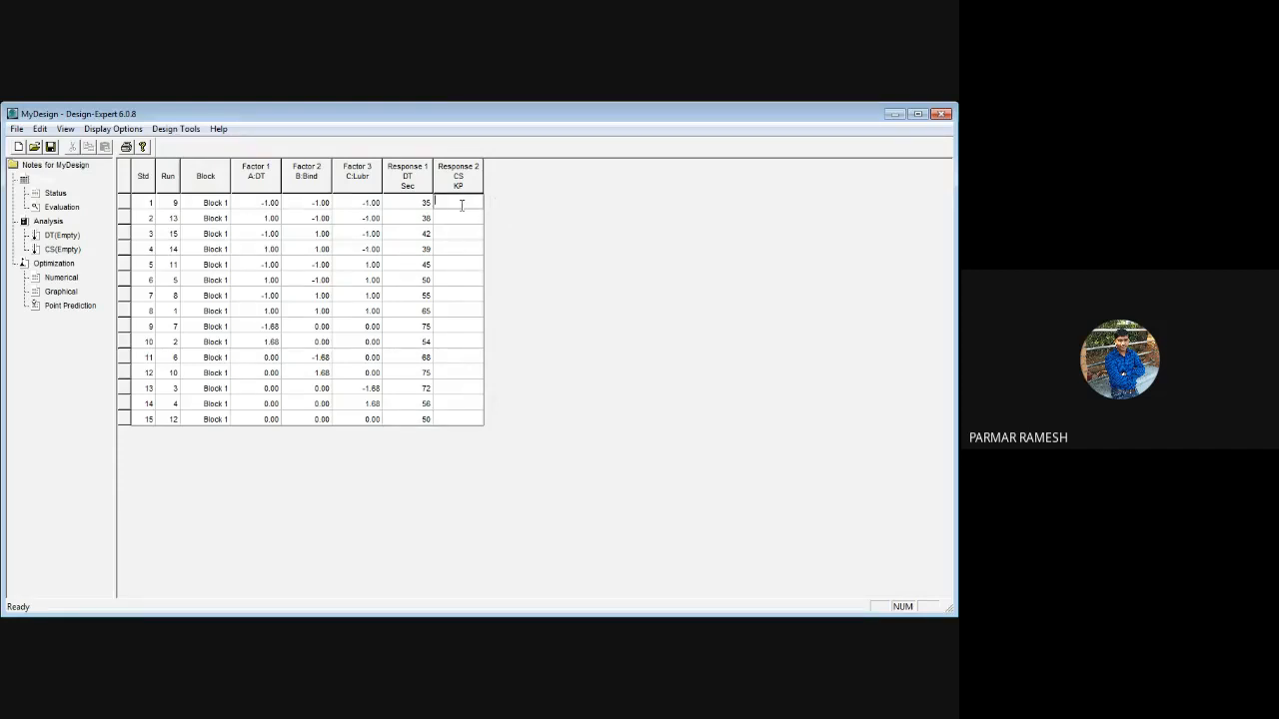
{"action": "type", "text": "5"}
{"action": "key", "text": "Return"}
{"action": "type", "text": "6"}
{"action": "key", "text": "Return"}
{"action": "type", "text": "7"}
{"action": "key", "text": "Return"}
{"action": "type", "text": "8"}
{"action": "key", "text": "Return"}
{"action": "type", "text": "6"}
{"action": "key", "text": "Return"}
{"action": "type", "text": "7"}
{"action": "key", "text": "Return"}
{"action": "type", "text": "8"}
{"action": "key", "text": "Return"}
{"action": "type", "text": "9"}
{"action": "key", "text": "Return"}
Enter the CS response values 7, 8, 6, 7, 9, 8 and 9 for standard runs 9 to 15
{"action": "type", "text": "7"}
{"action": "key", "text": "Return"}
{"action": "type", "text": "8"}
{"action": "key", "text": "Return"}
{"action": "type", "text": "6"}
{"action": "key", "text": "Return"}
{"action": "type", "text": "7"}
{"action": "key", "text": "Return"}
{"action": "type", "text": "9"}
{"action": "key", "text": "Return"}
{"action": "type", "text": "8"}
{"action": "key", "text": "Return"}
{"action": "left_click", "coordinate": [393, 310]}
Review the design status summary, the evaluation results for the quadratic model and the design's standard error graph
{"action": "left_click", "coordinate": [58, 195]}
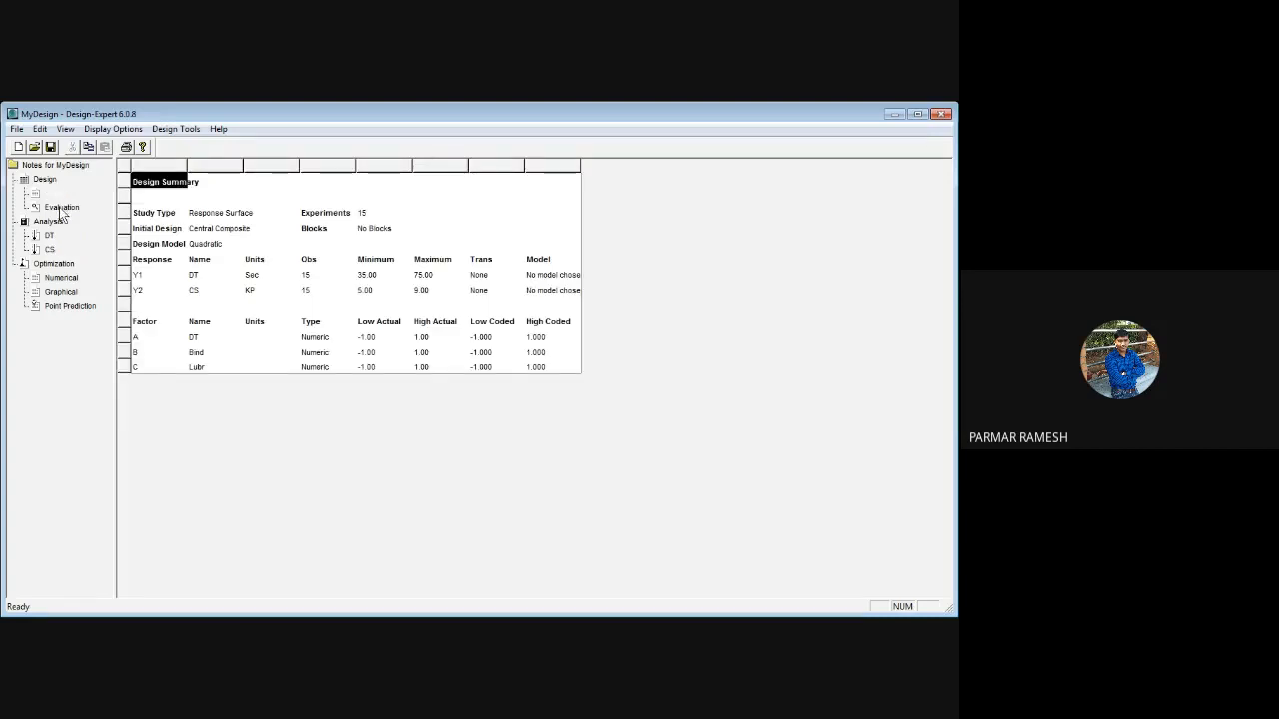
{"action": "left_click", "coordinate": [59, 208]}
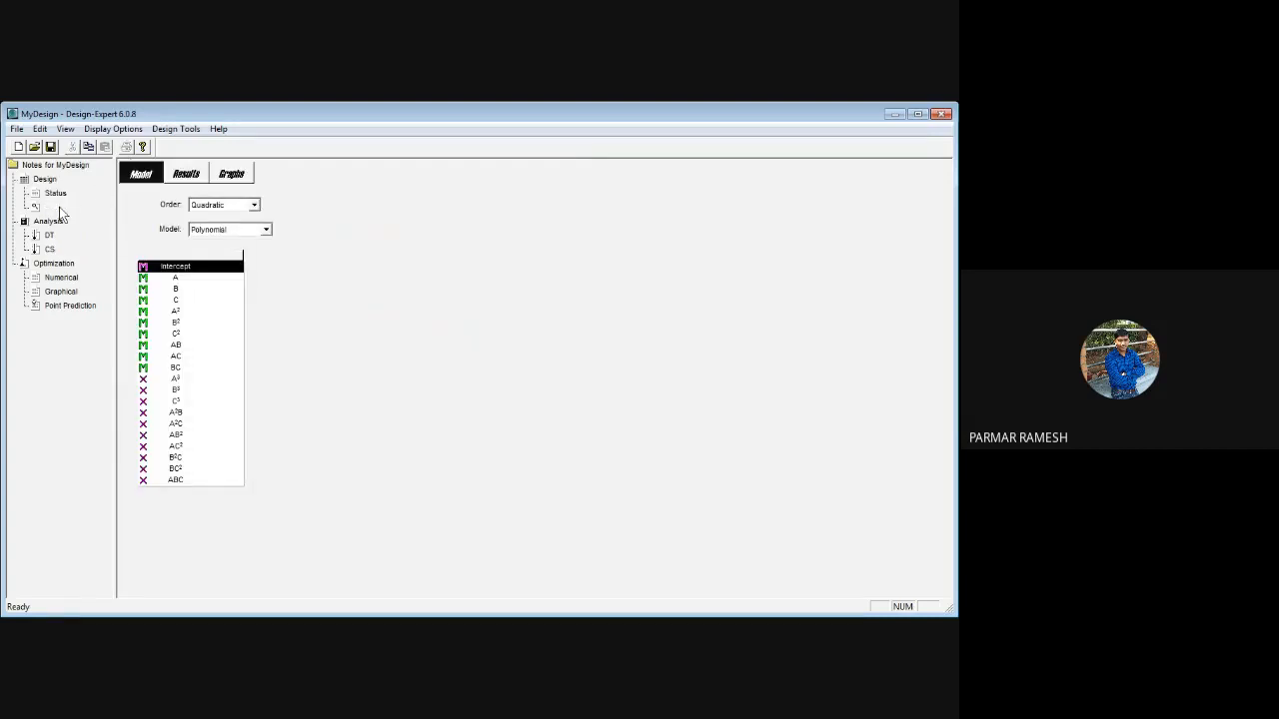
{"action": "left_click", "coordinate": [185, 178]}
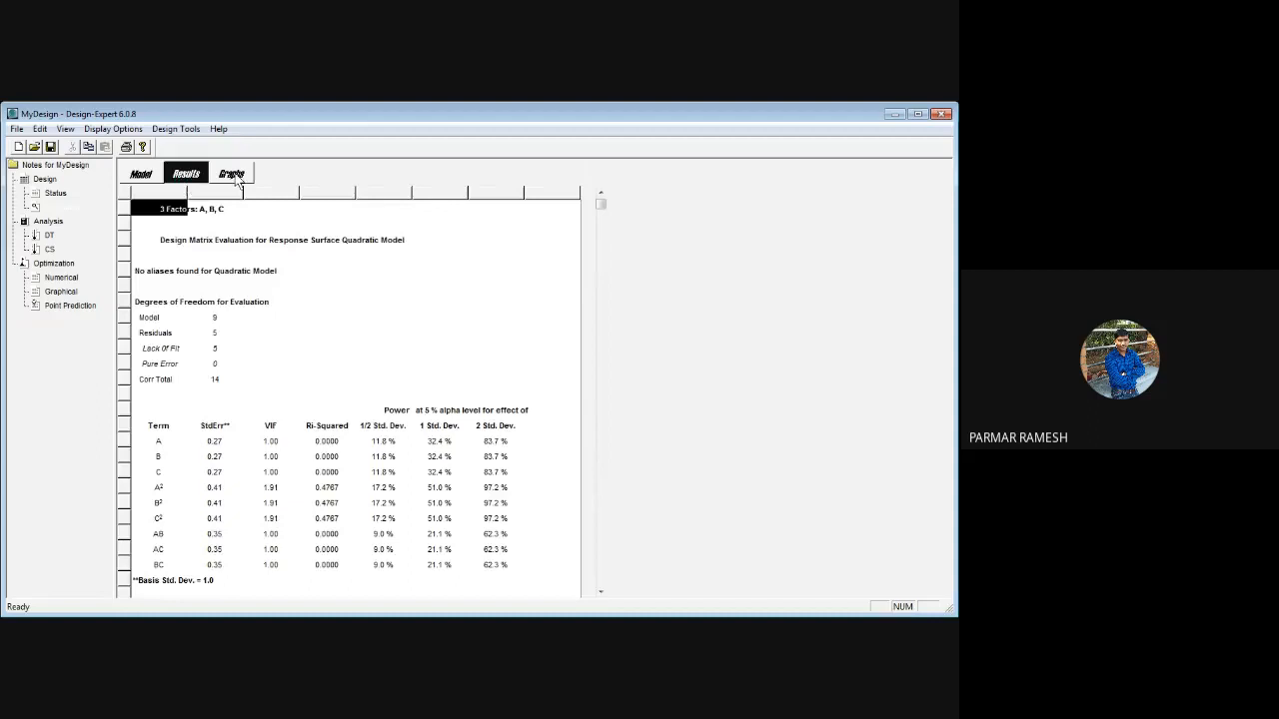
{"action": "left_click", "coordinate": [236, 176]}
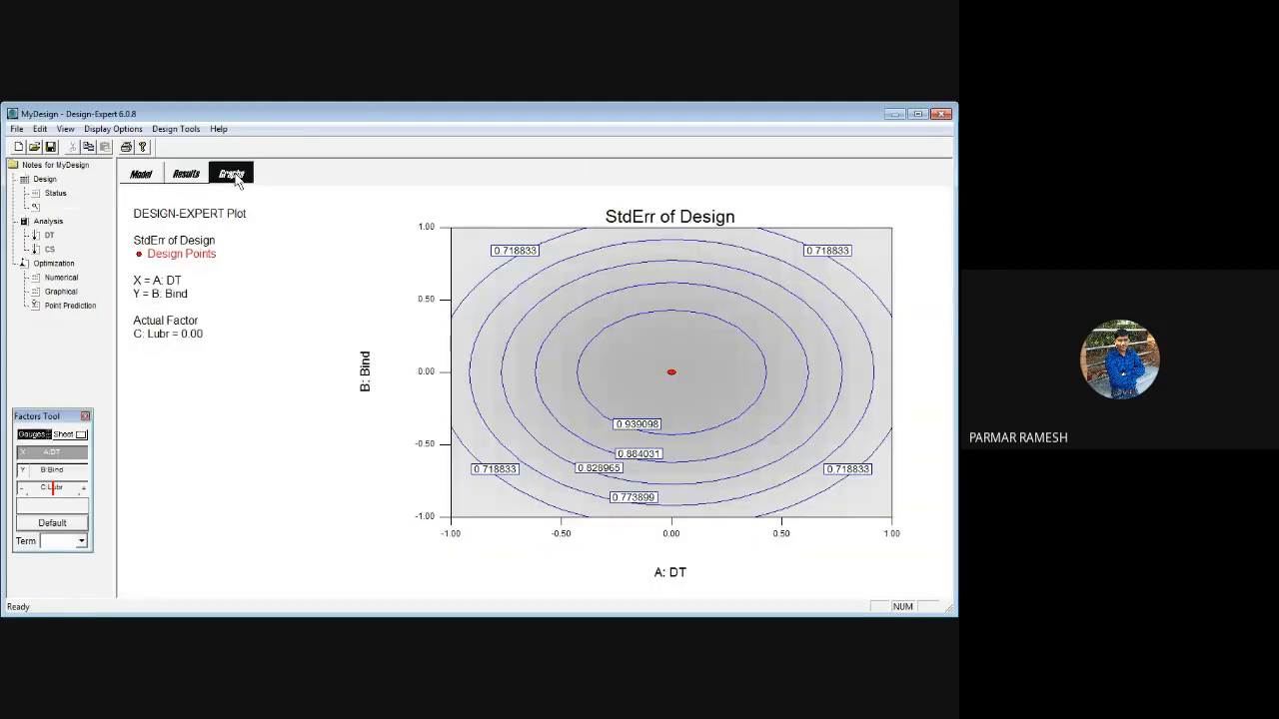
Open the DT response analysis and examine the 2FI and Quadratic rows of its fit summary
{"action": "left_click", "coordinate": [50, 237]}
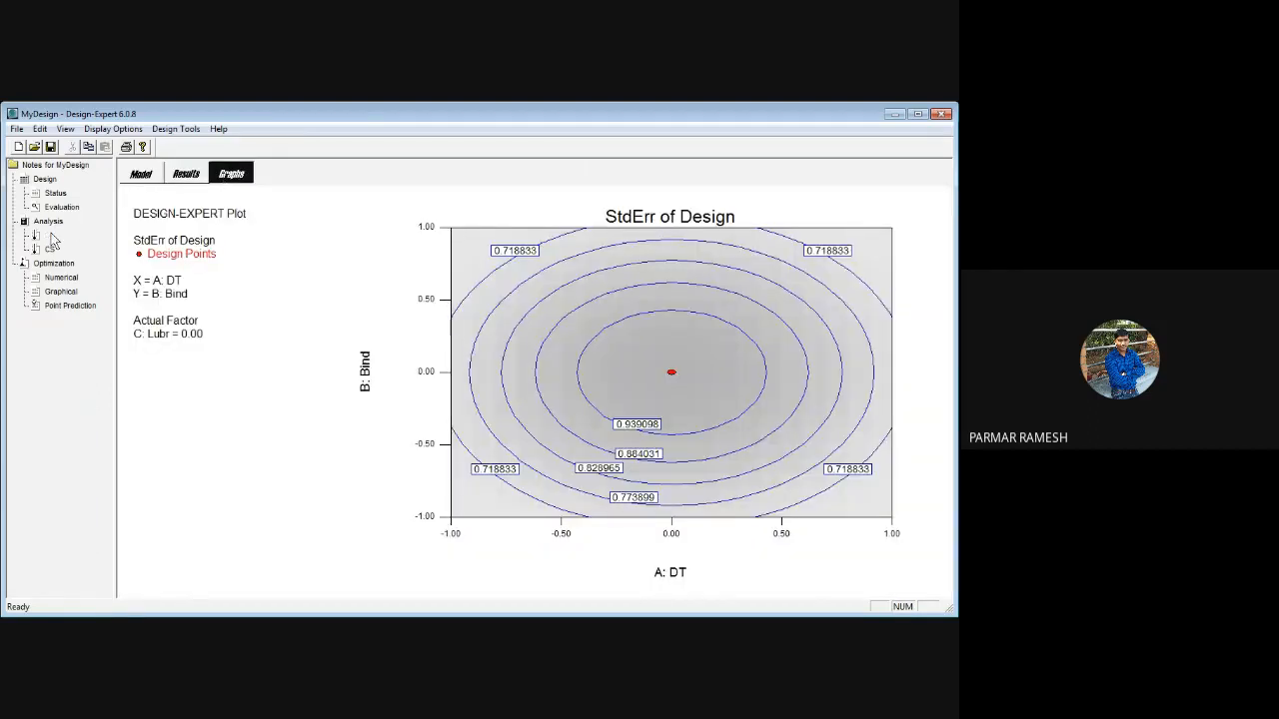
{"action": "left_click", "coordinate": [186, 180]}
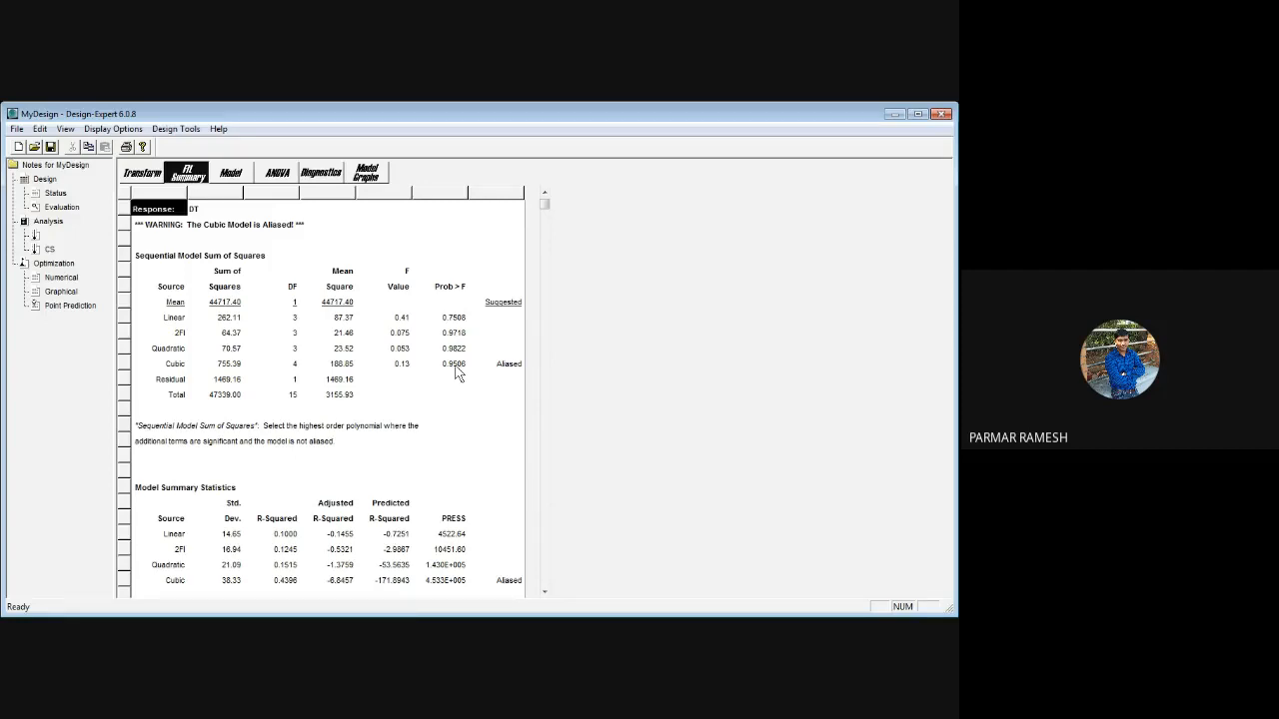
{"action": "left_click", "coordinate": [183, 338]}
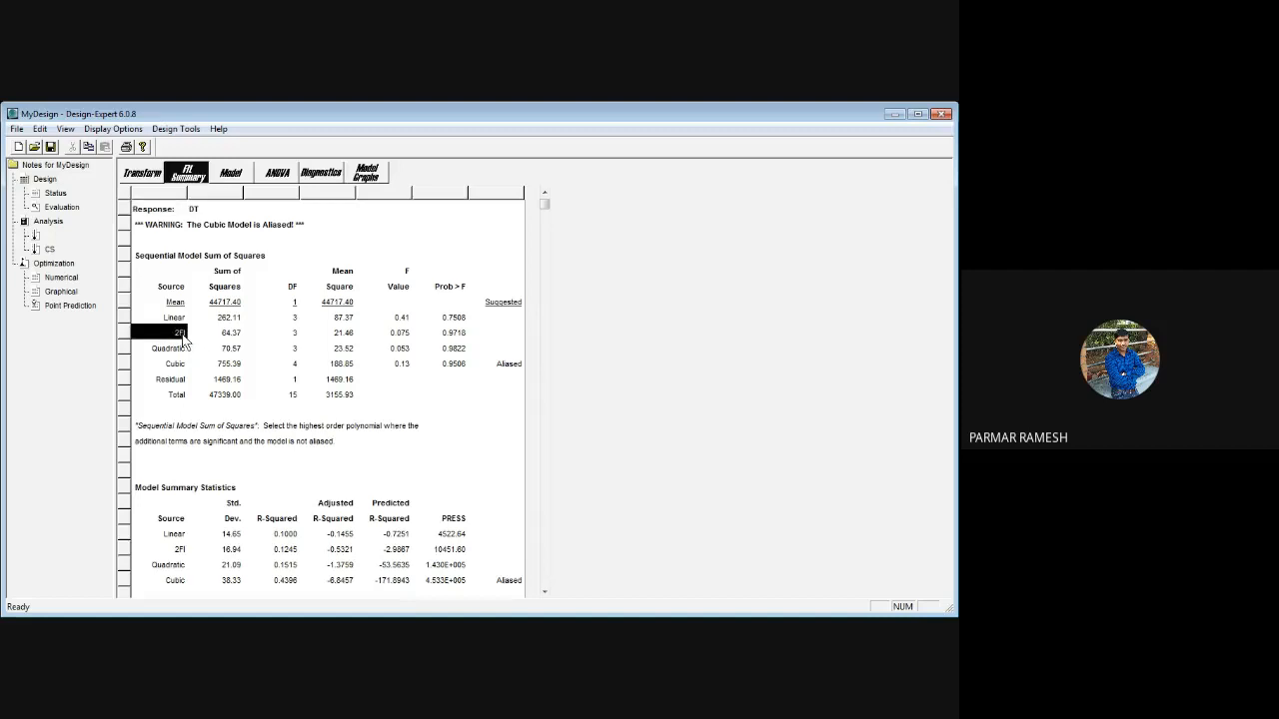
{"action": "left_click", "coordinate": [230, 335]}
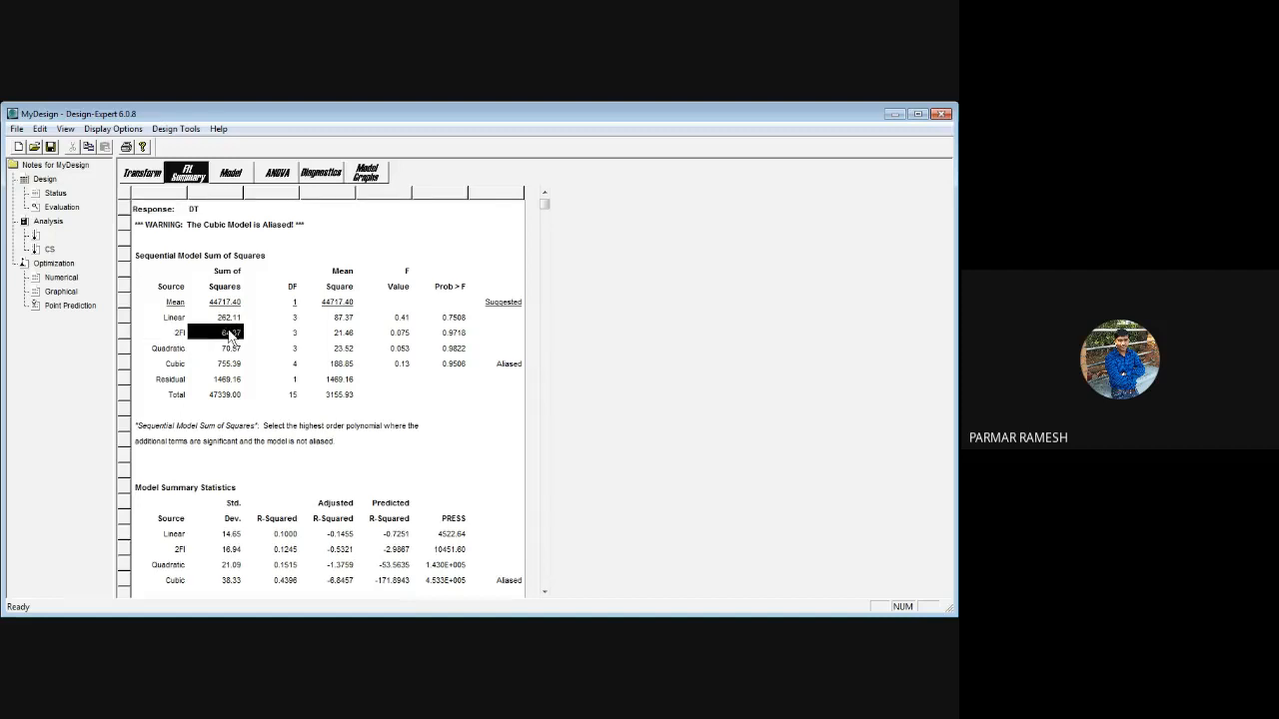
{"action": "left_click", "coordinate": [174, 351]}
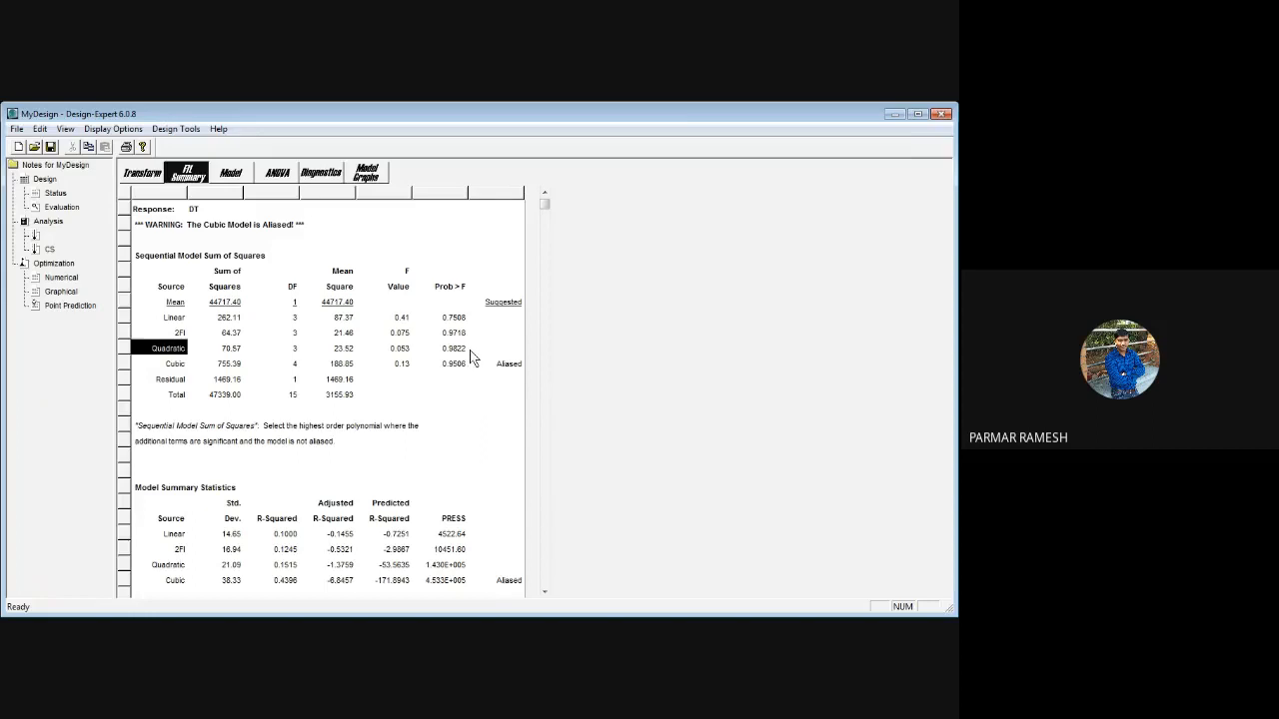
Set the DT model's process order to 2FI and display its ANOVA
{"action": "left_click", "coordinate": [232, 175]}
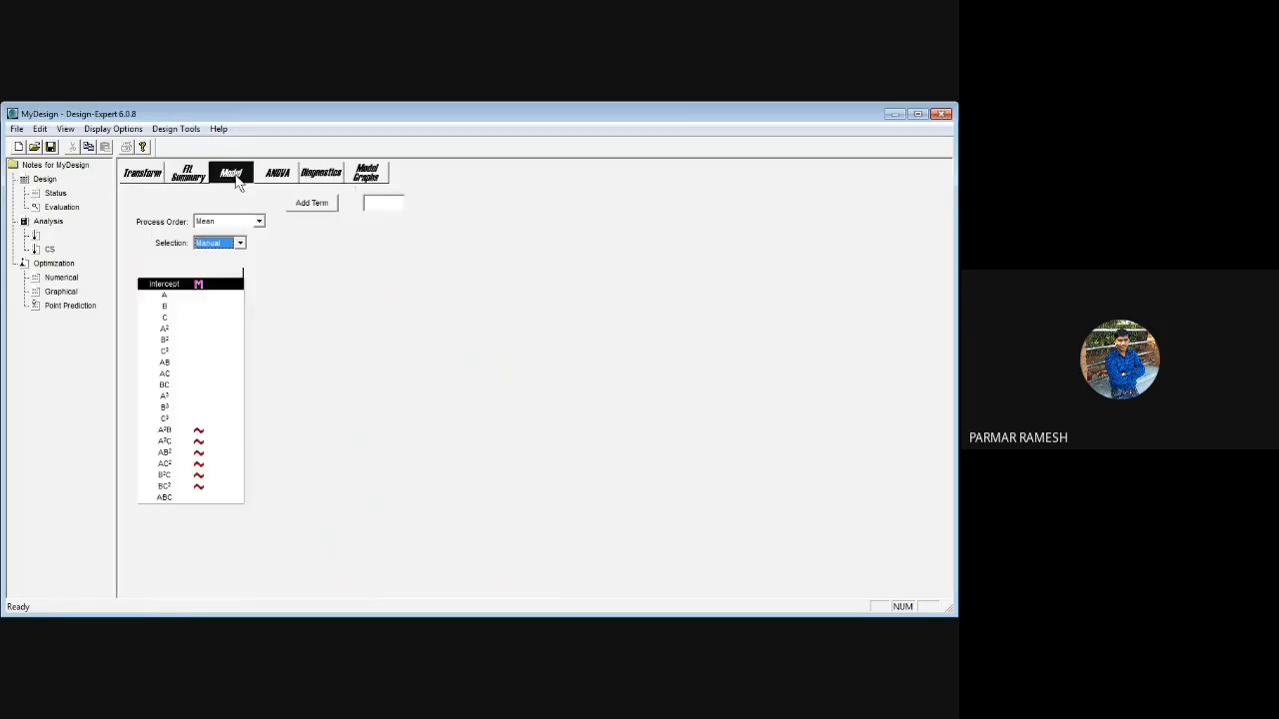
{"action": "left_click", "coordinate": [242, 244]}
{"action": "left_click", "coordinate": [242, 244]}
{"action": "left_click", "coordinate": [262, 221]}
{"action": "left_click", "coordinate": [221, 272]}
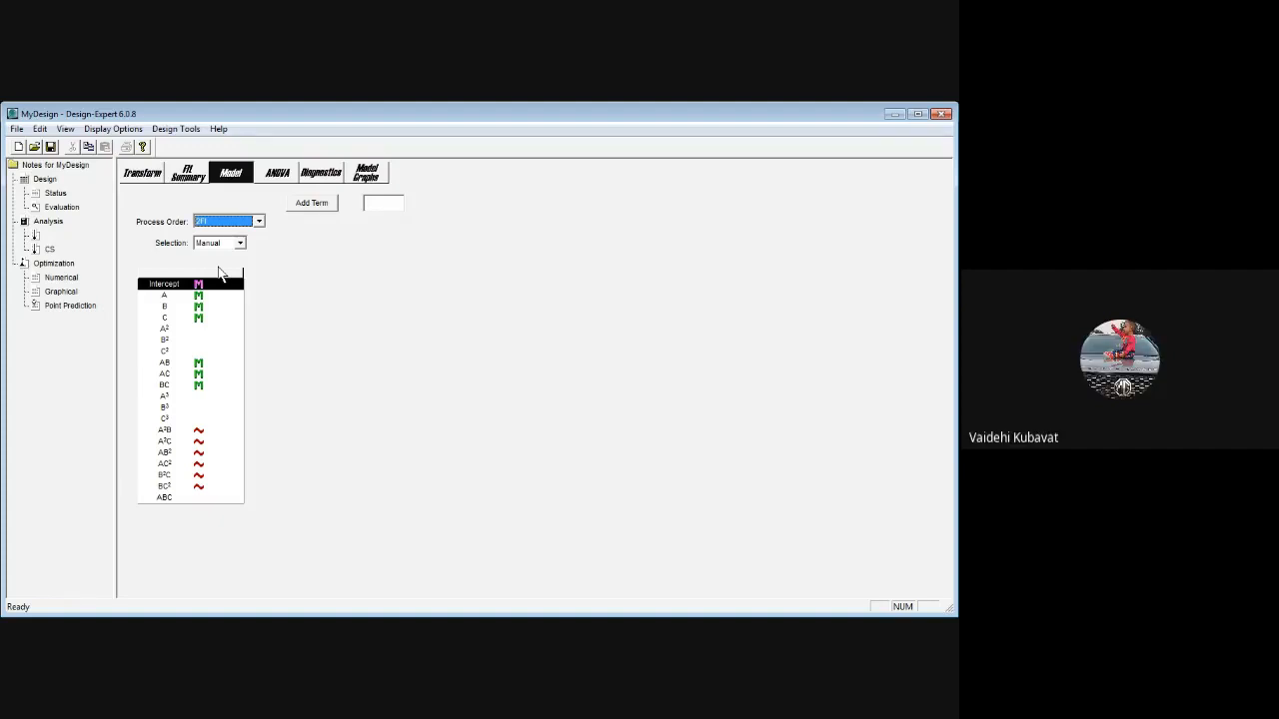
{"action": "left_click", "coordinate": [281, 175]}
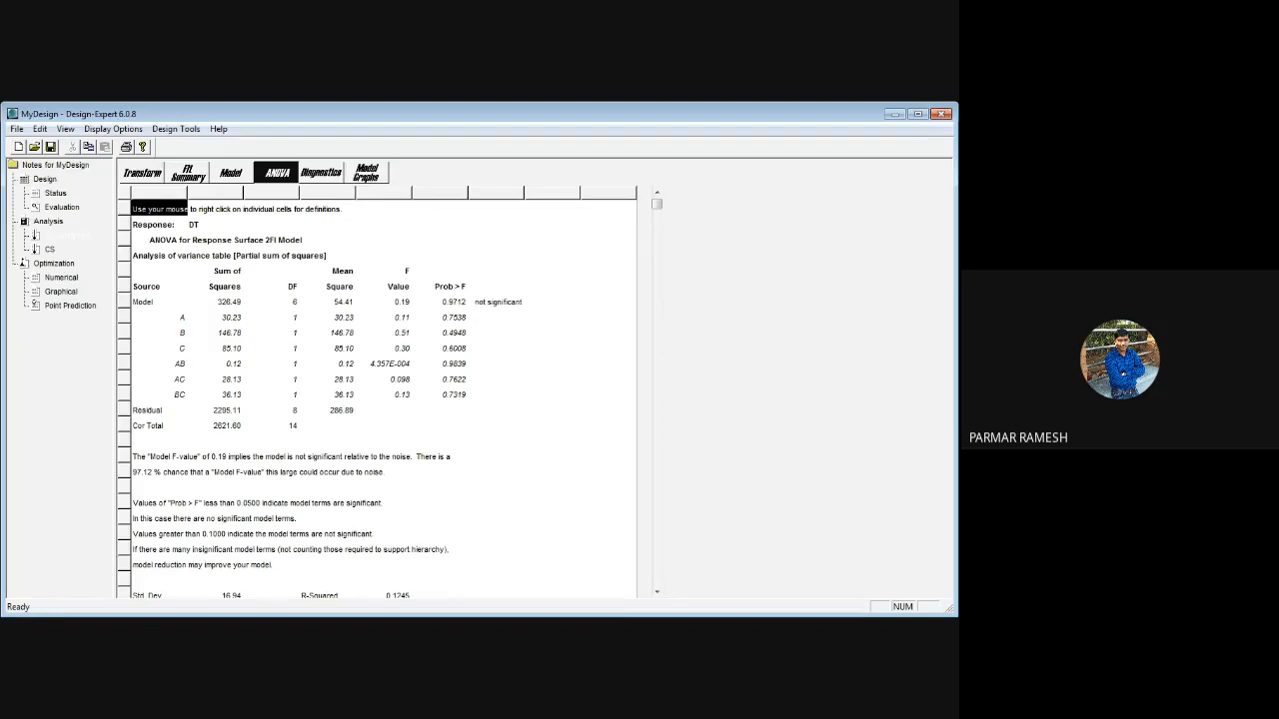
Examine the DT model's ANOVA and final equations, its diagnostics and its contour graph
{"action": "scroll", "coordinate": [477, 316], "scroll_direction": "down", "scroll_amount": 3}
{"action": "scroll", "coordinate": [473, 314], "scroll_direction": "down", "scroll_amount": 15}
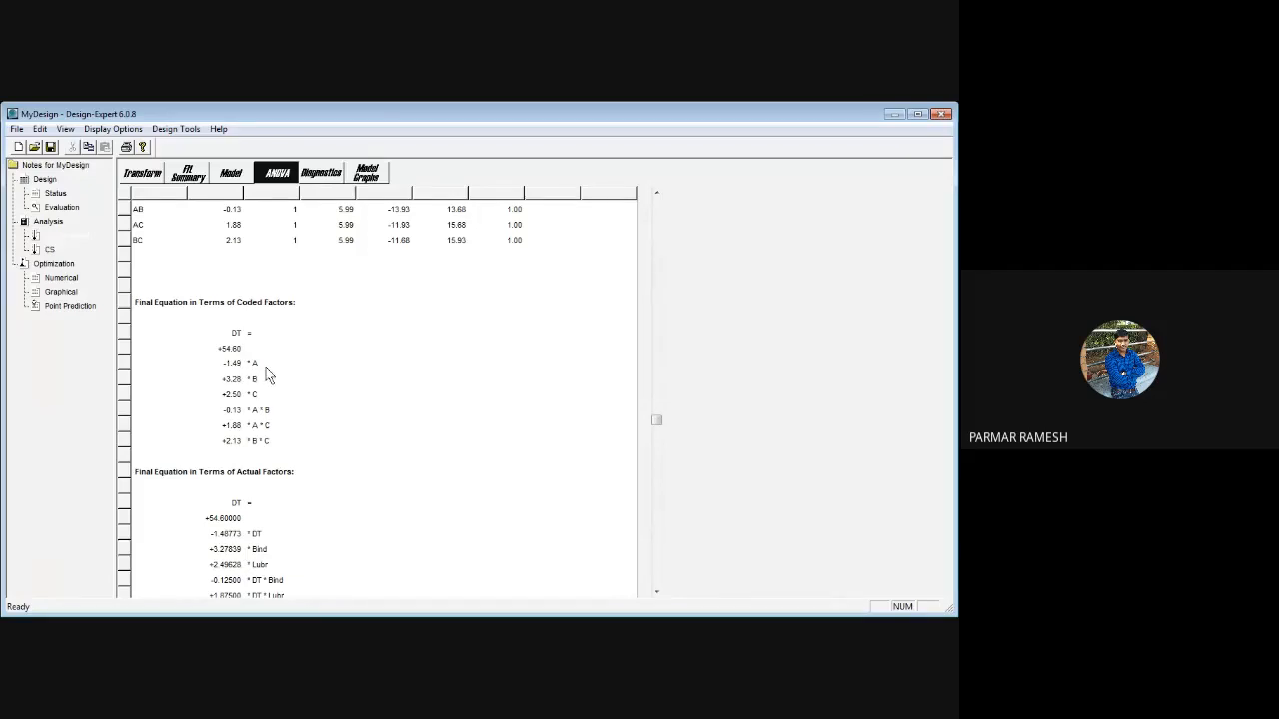
{"action": "scroll", "coordinate": [315, 443], "scroll_direction": "up", "scroll_amount": 15}
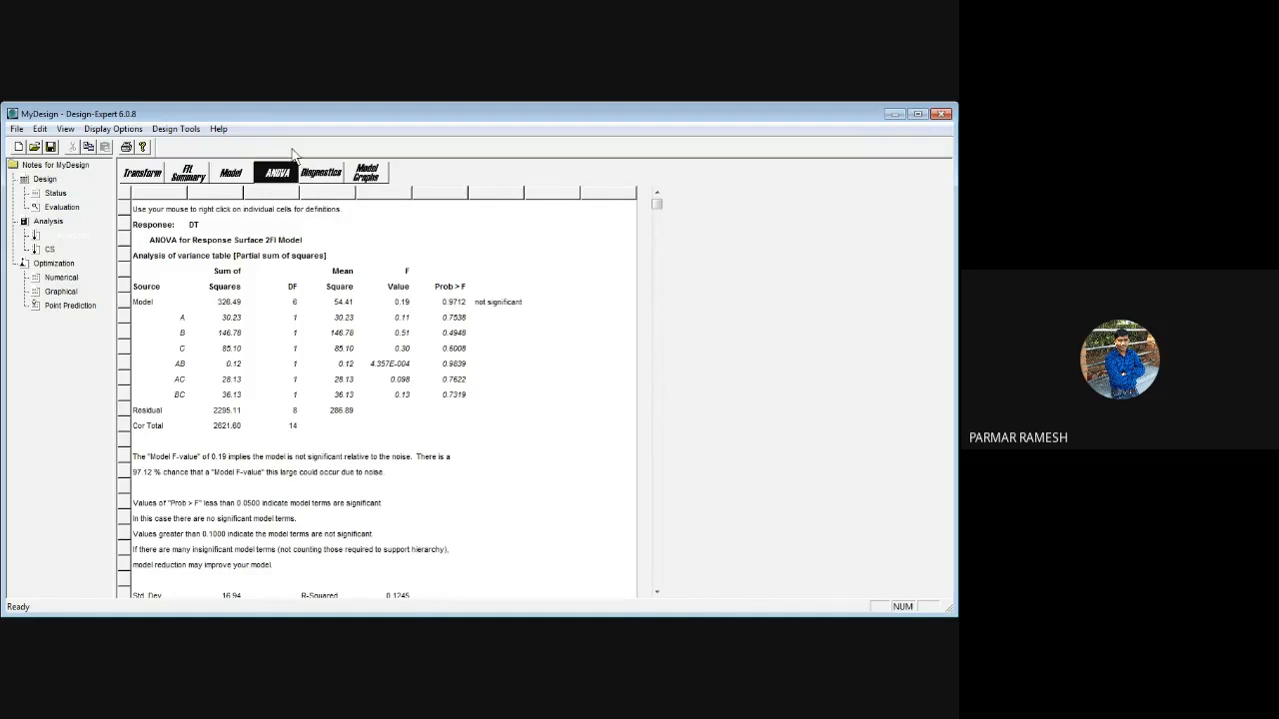
{"action": "left_click", "coordinate": [320, 173]}
{"action": "left_click", "coordinate": [366, 175]}
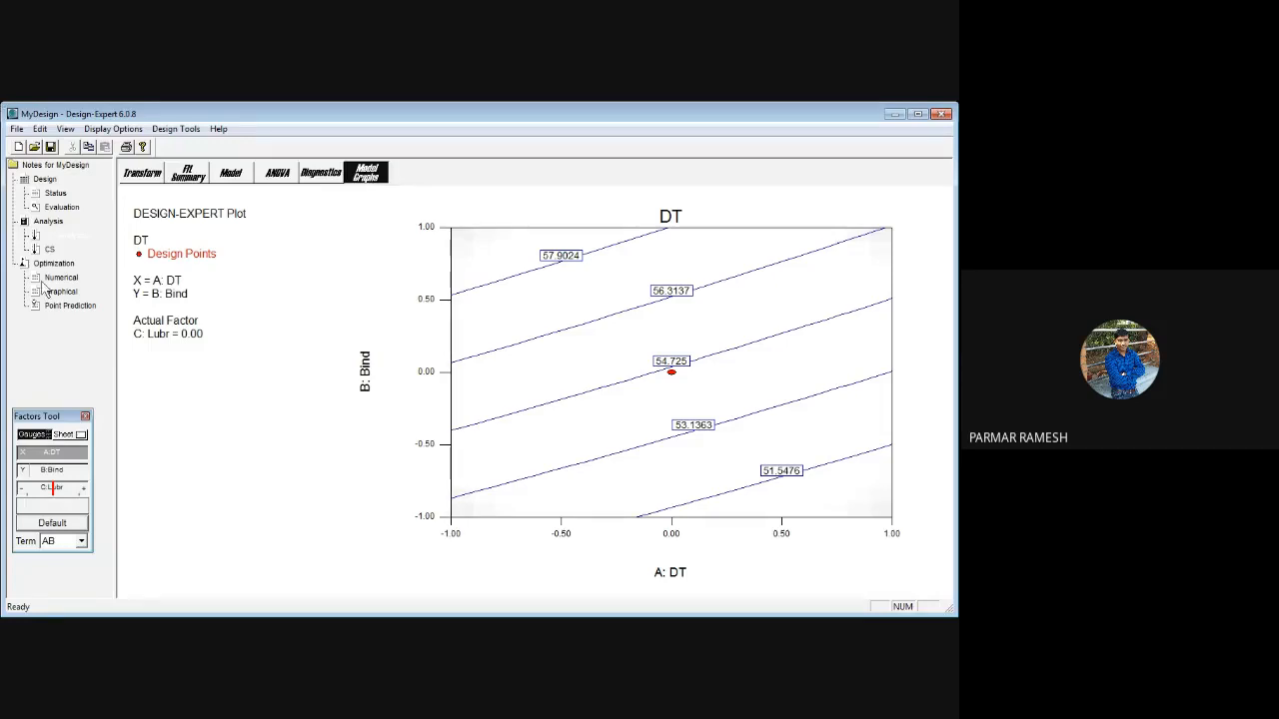
Analyze the CS response through its fit summary, keeping the Linear process order, and display its ANOVA
{"action": "left_click", "coordinate": [52, 251]}
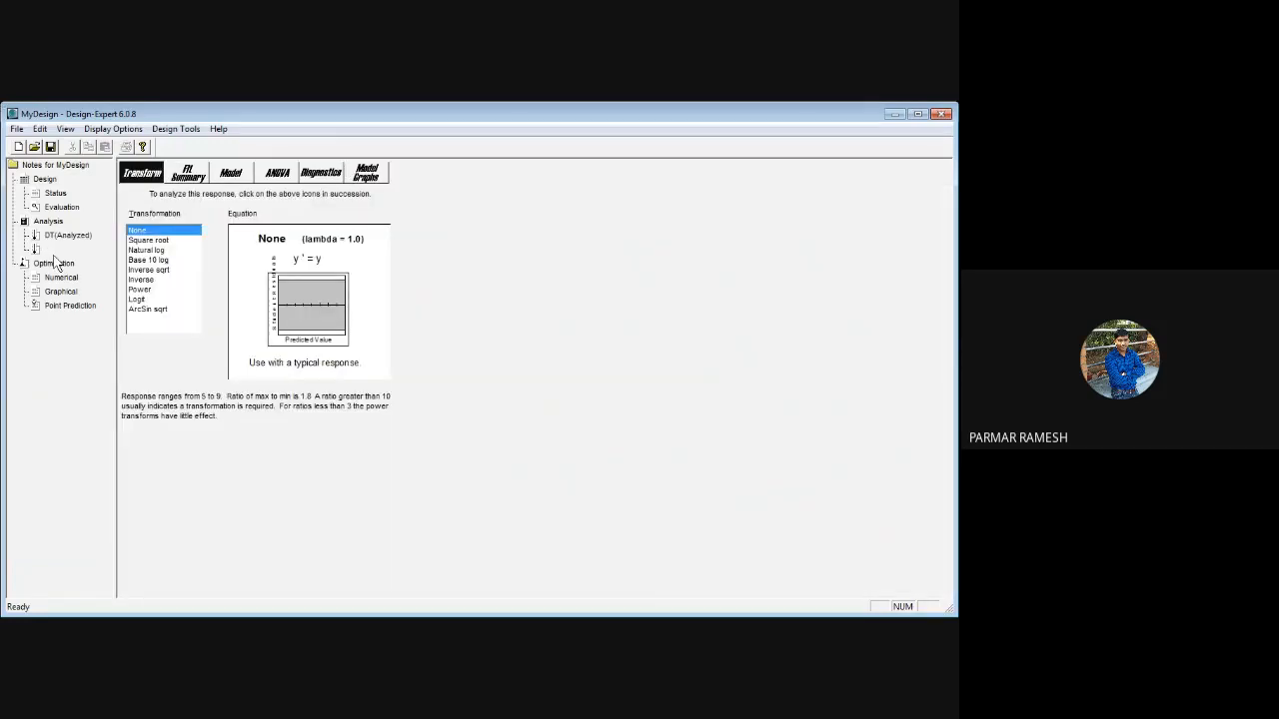
{"action": "left_click", "coordinate": [189, 174]}
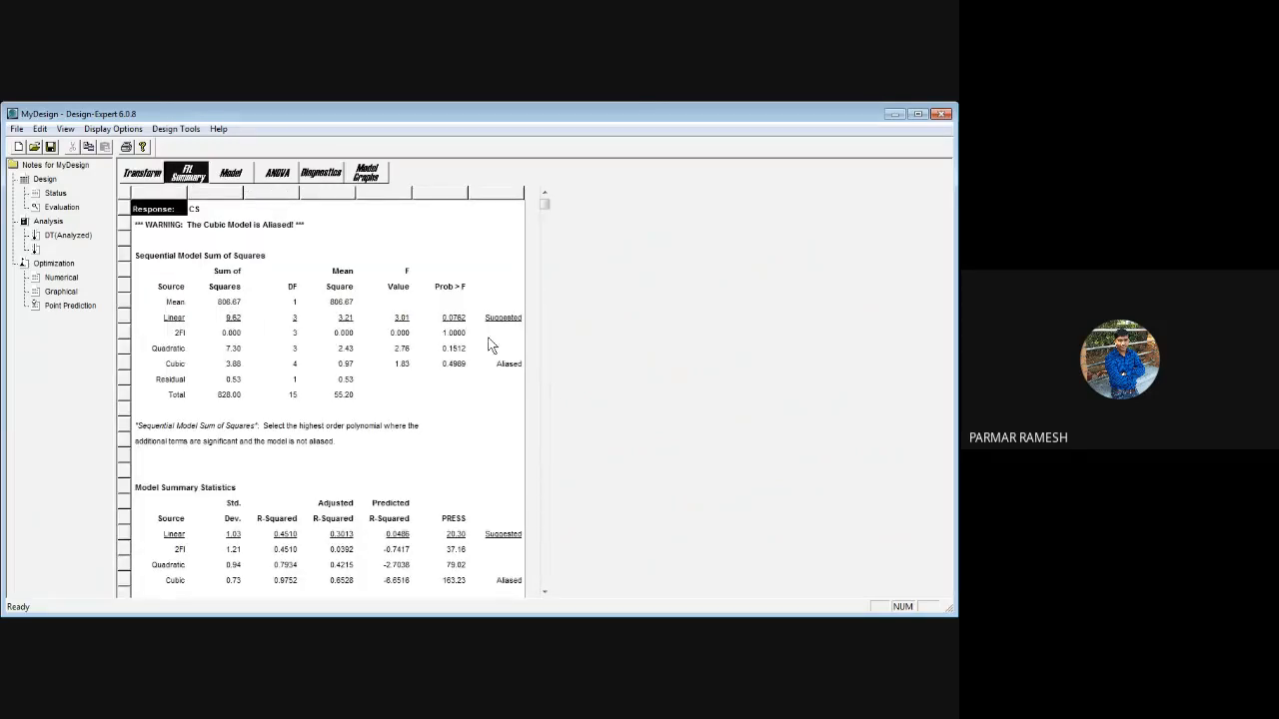
{"action": "left_click", "coordinate": [239, 180]}
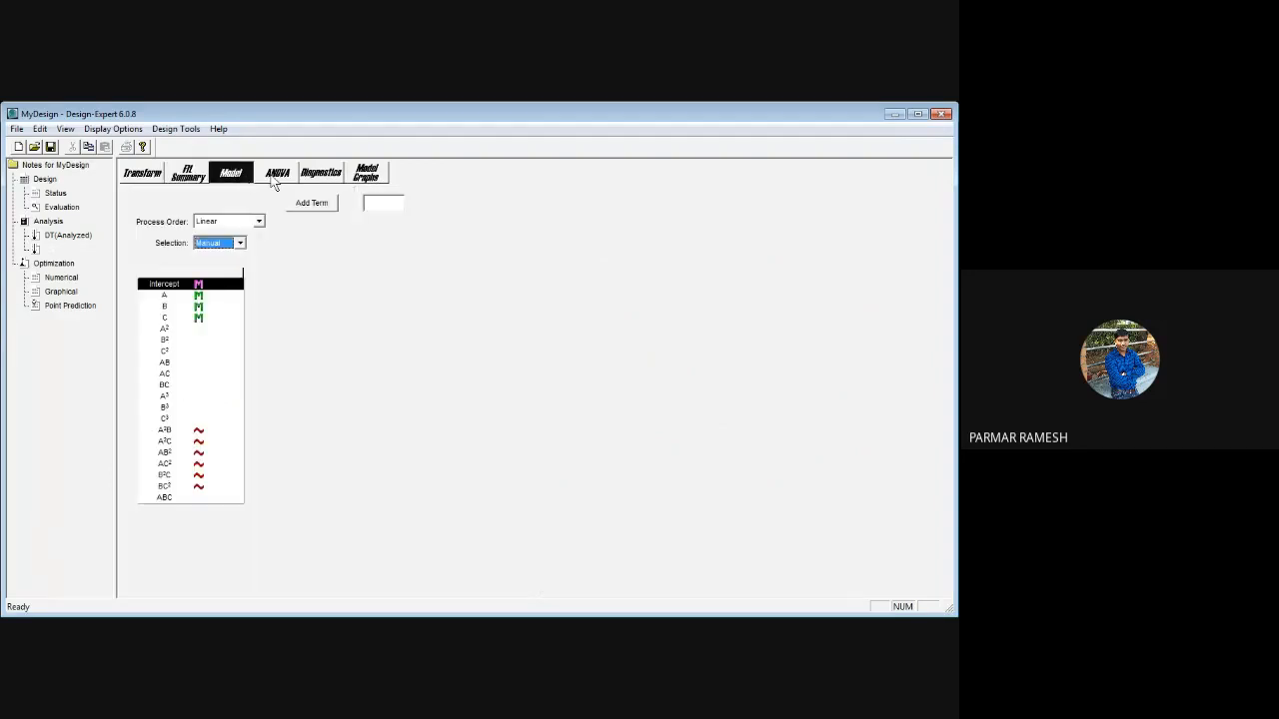
{"action": "left_click", "coordinate": [273, 178]}
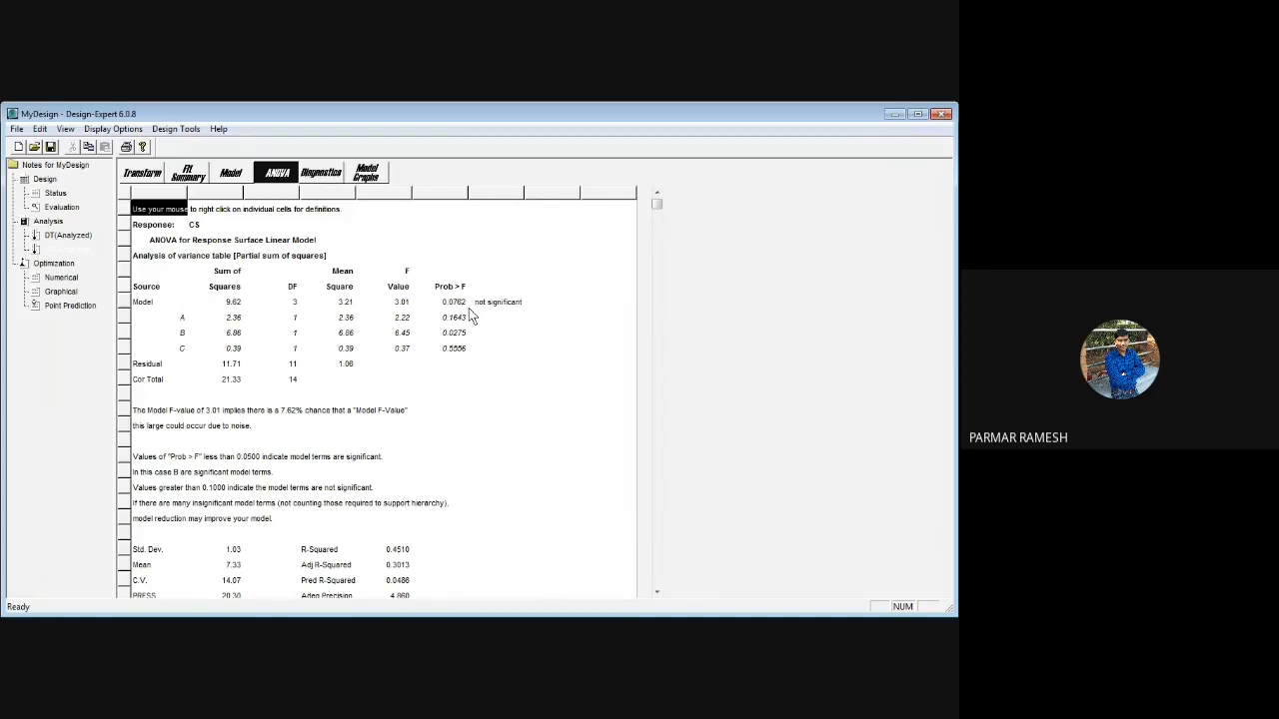
Review the CS model's final equations, diagnostics and contour graph
{"action": "scroll", "coordinate": [389, 400], "scroll_direction": "down", "scroll_amount": 10}
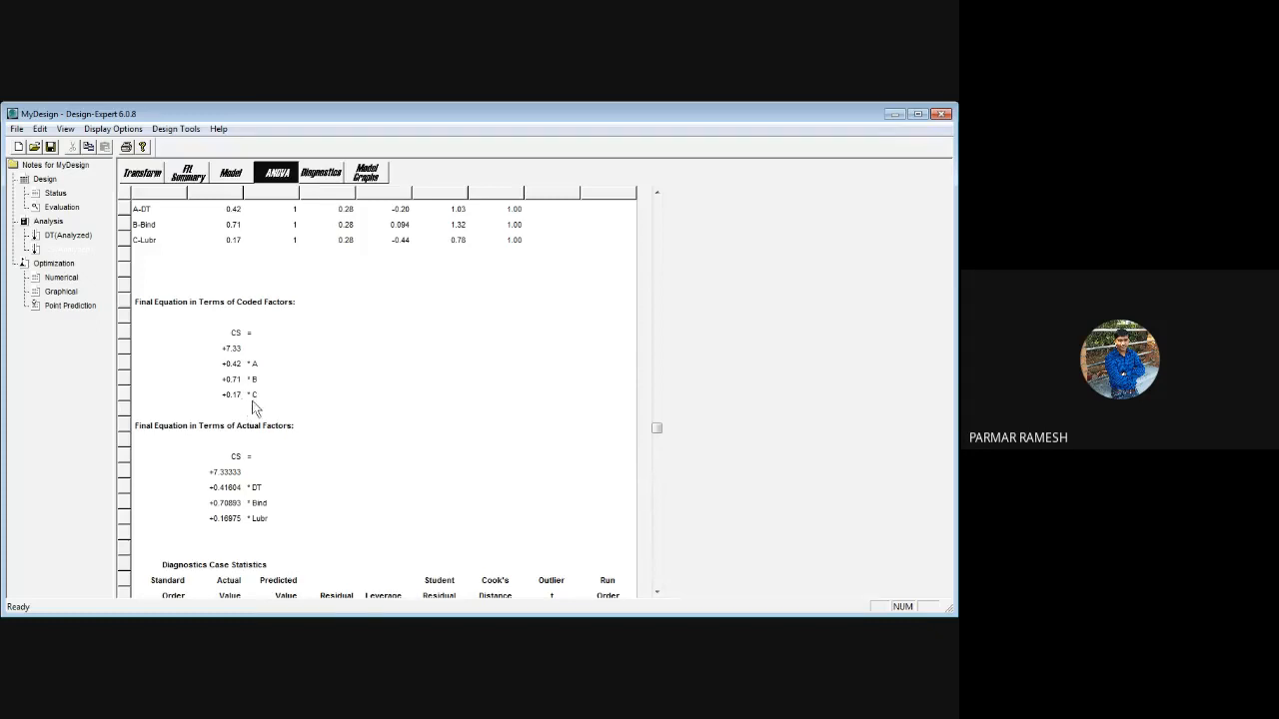
{"action": "left_click", "coordinate": [326, 175]}
{"action": "left_click", "coordinate": [365, 174]}
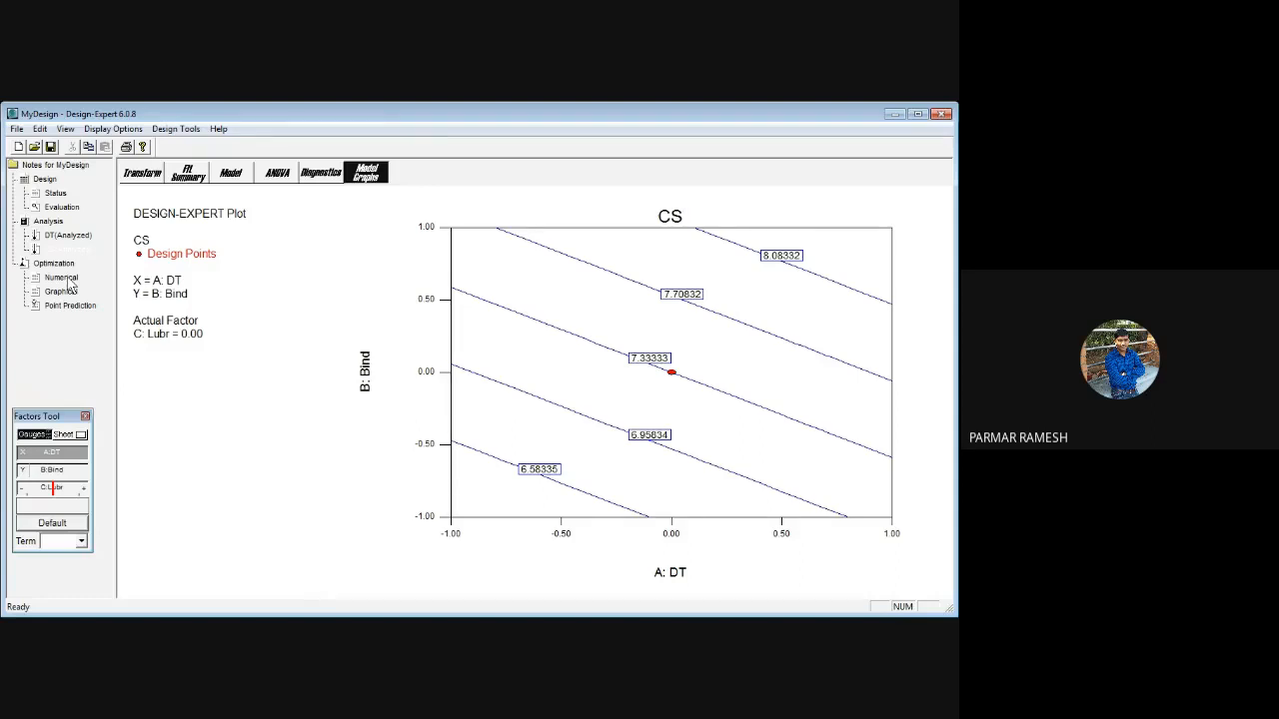
Open the numerical optimization criteria and check the goals of the factors DT, Bind and Lubr
{"action": "left_click", "coordinate": [66, 280]}
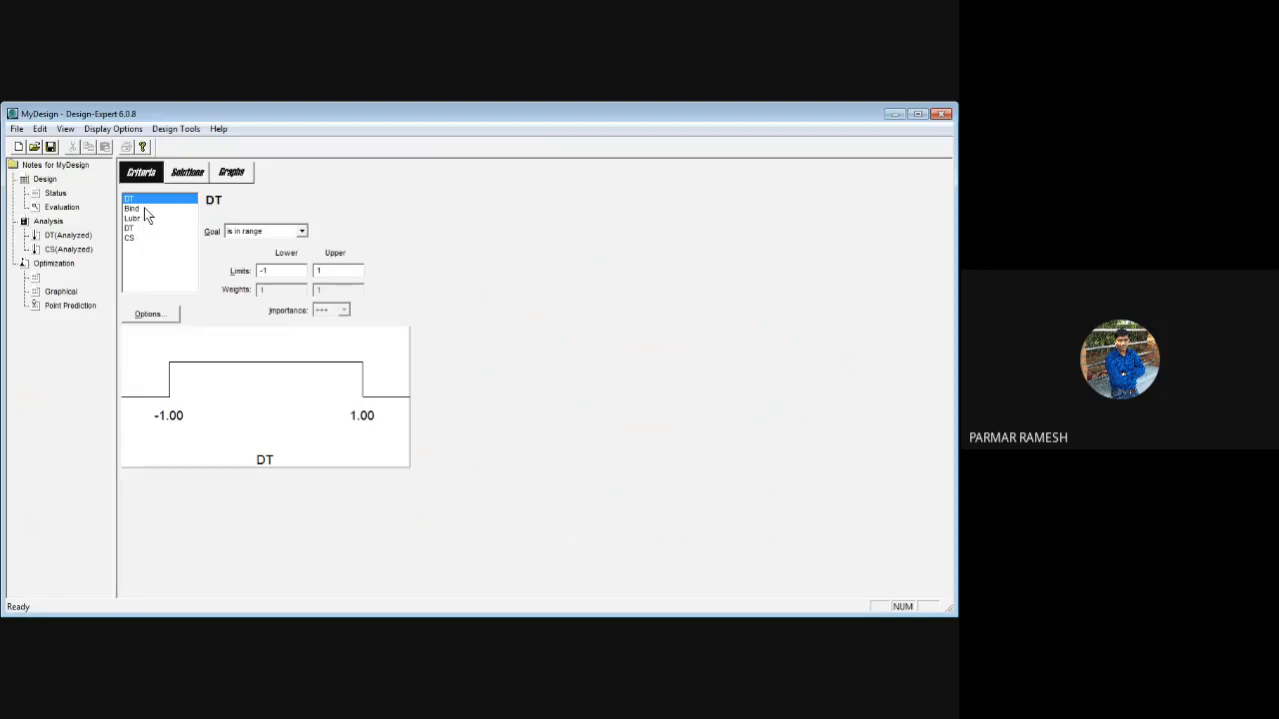
{"action": "left_click", "coordinate": [304, 232]}
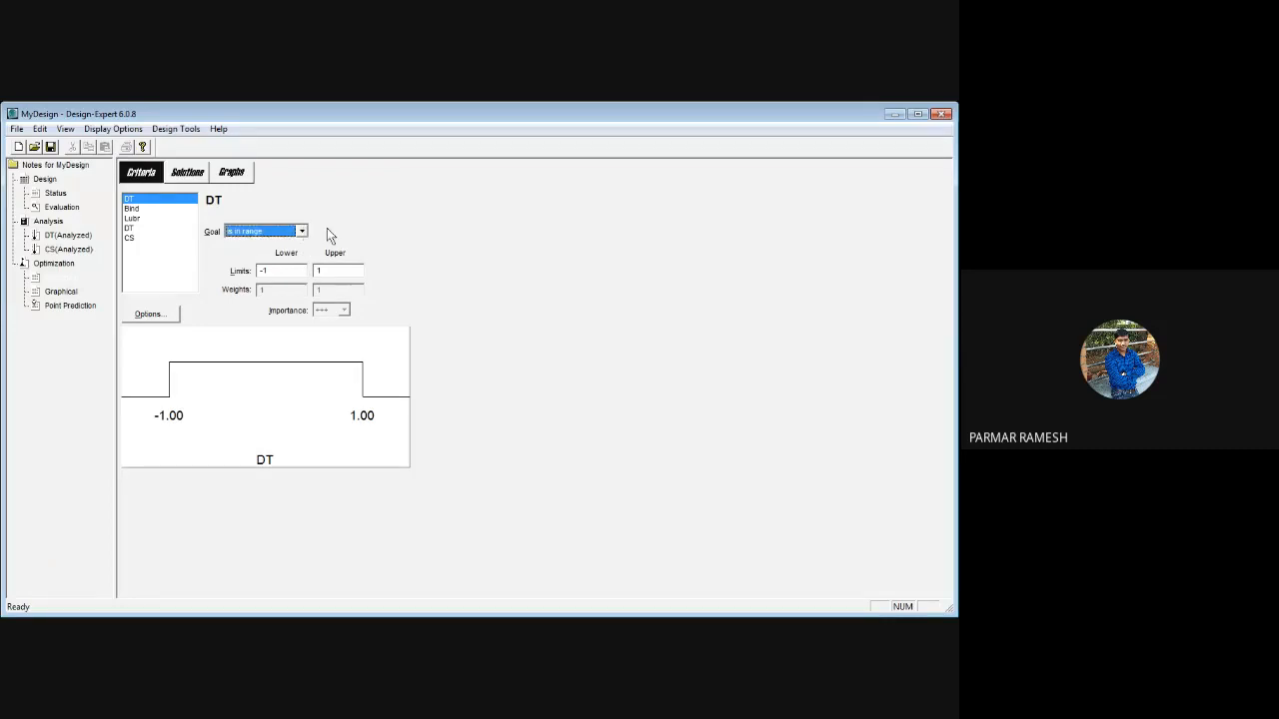
{"action": "left_click", "coordinate": [143, 210]}
{"action": "left_click", "coordinate": [143, 219]}
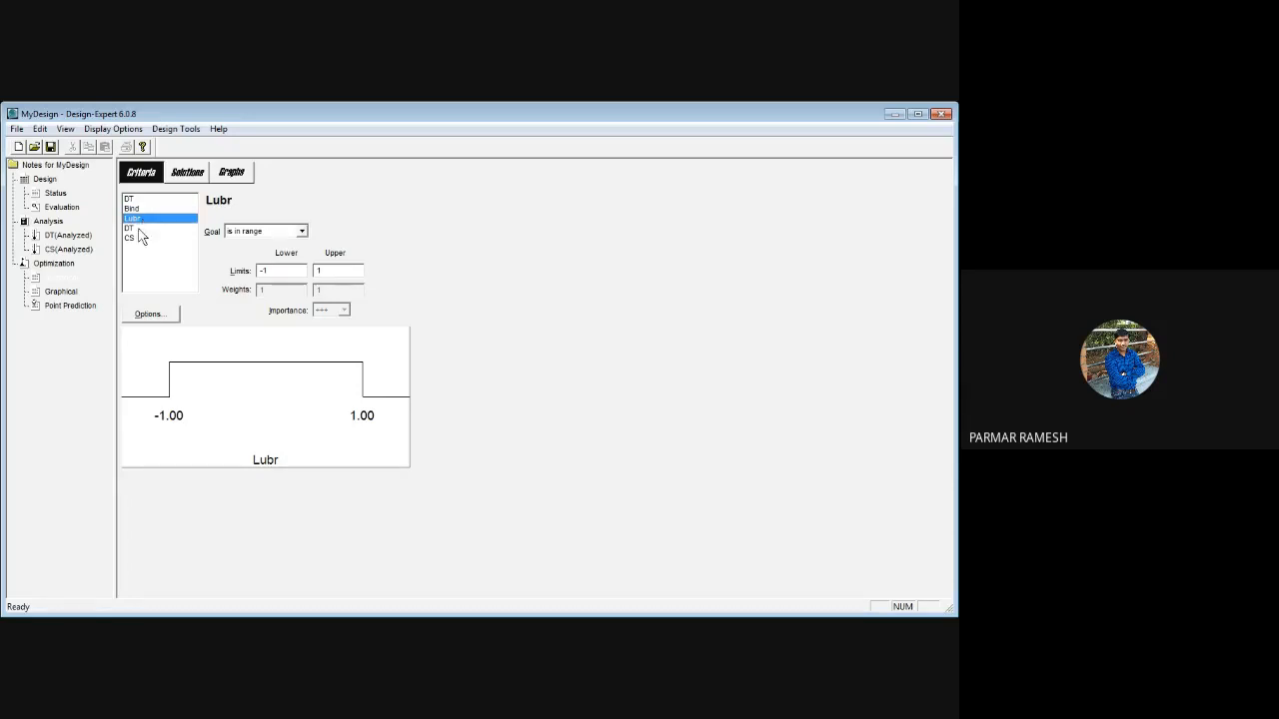
Set the optimization goal of the DT response to minimum and of the CS response to maximum
{"action": "left_click", "coordinate": [143, 229]}
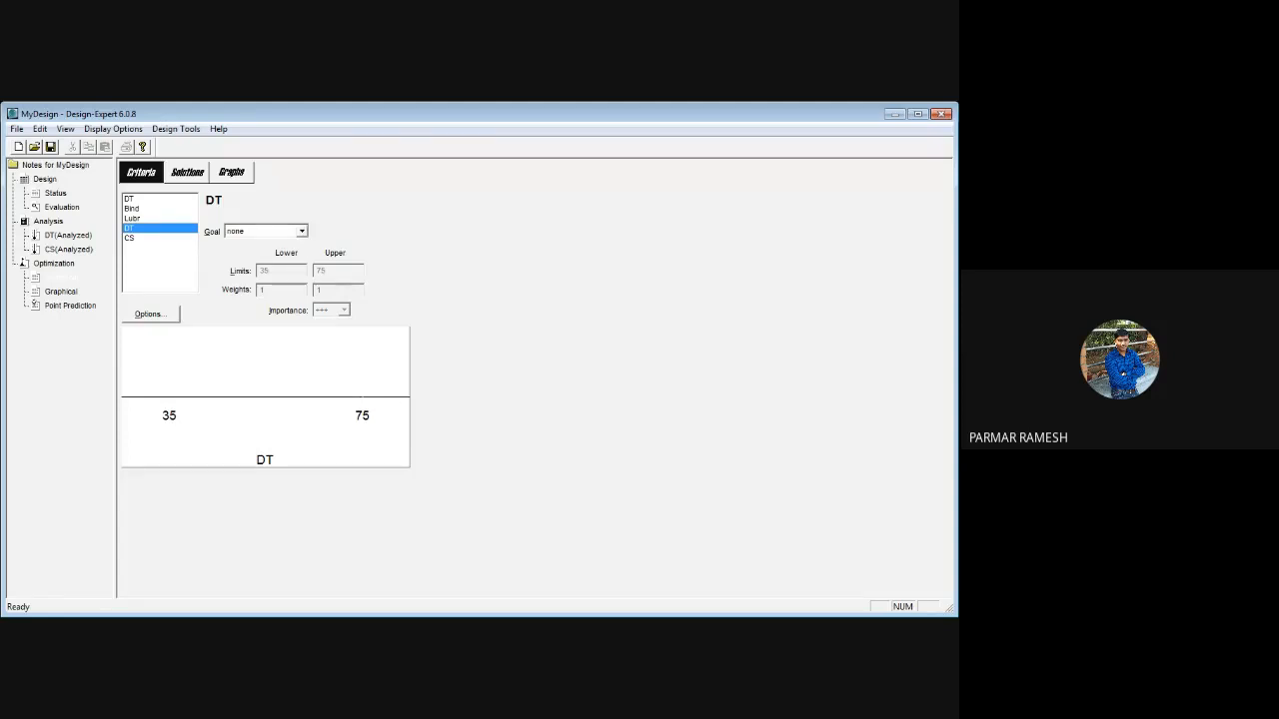
{"action": "left_click", "coordinate": [282, 271]}
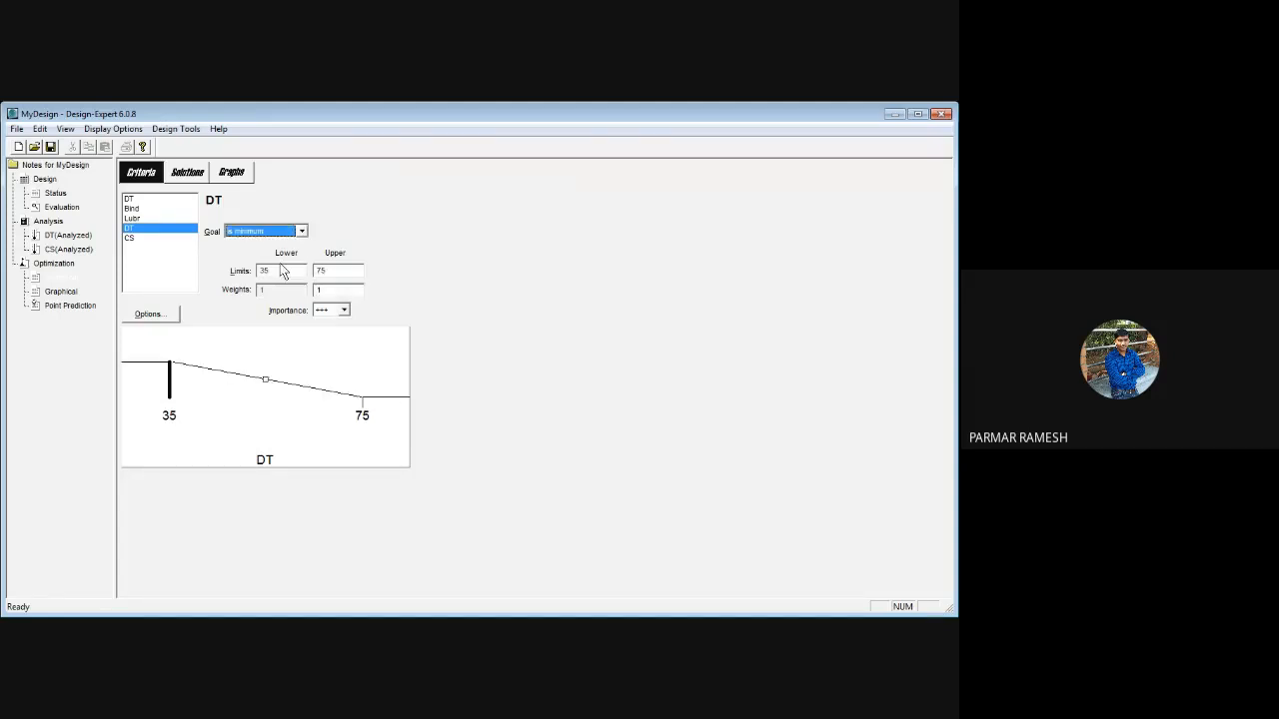
{"action": "left_click", "coordinate": [130, 237]}
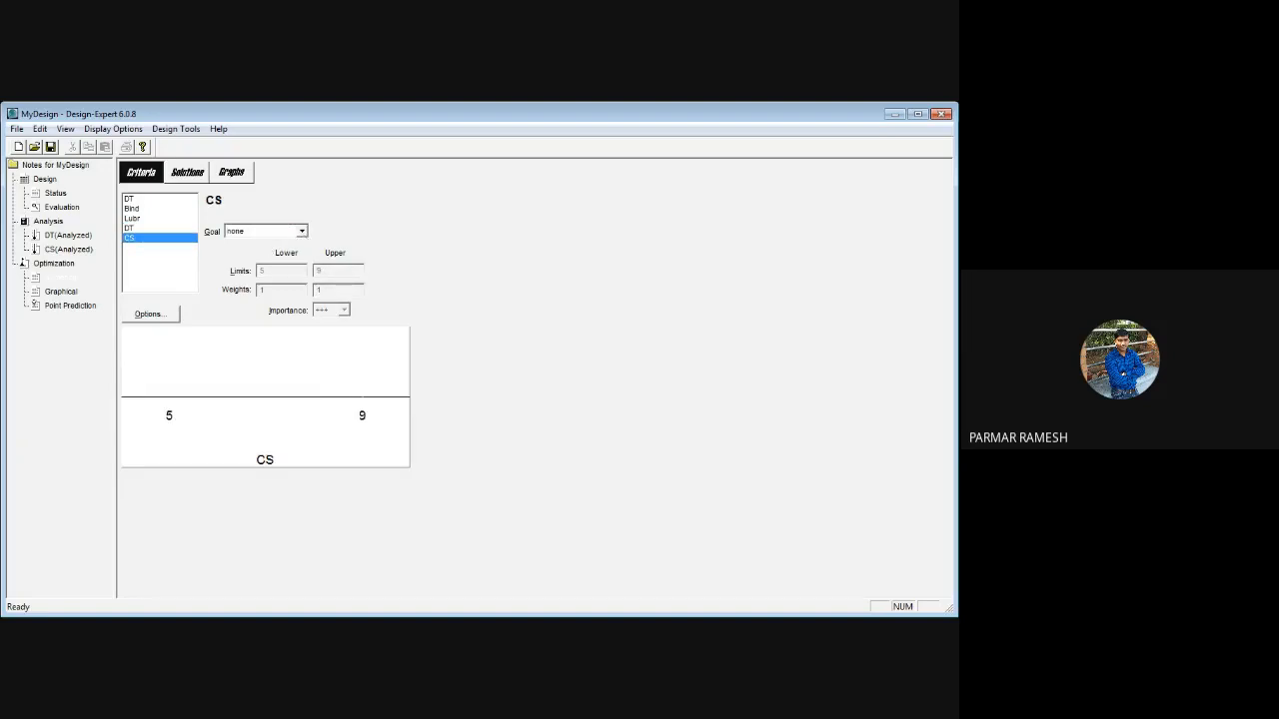
{"action": "left_click", "coordinate": [264, 230]}
{"action": "left_click", "coordinate": [285, 258]}
{"action": "left_click", "coordinate": [304, 228]}
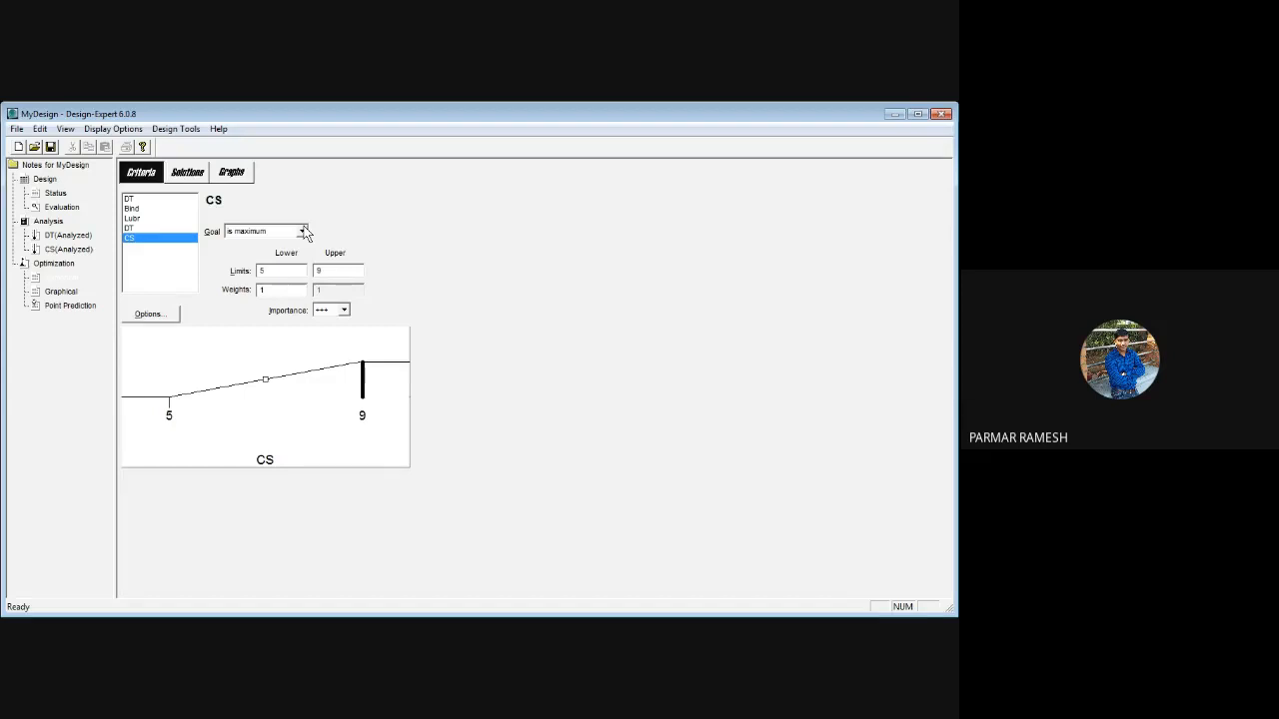
{"action": "left_click", "coordinate": [303, 231]}
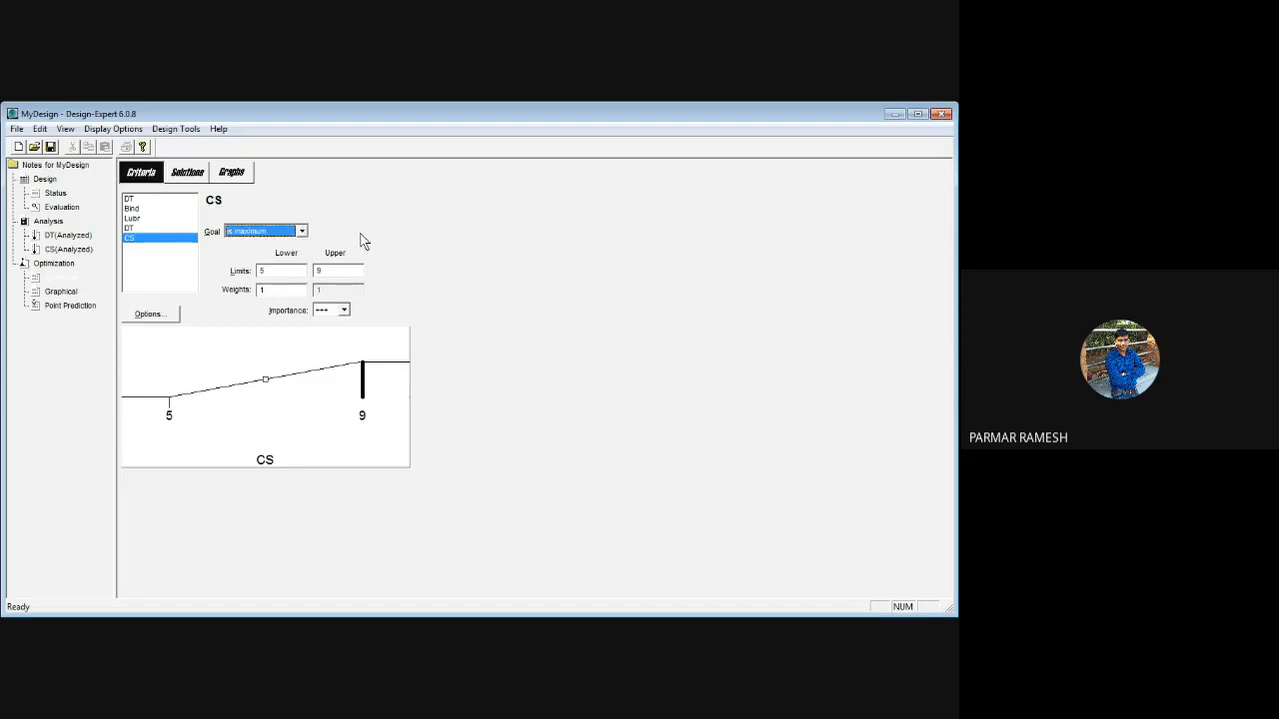
Generate the optimization solutions, compare the desirability graphs of solutions 1 to 3, and move solution 1's prediction flag inside the plot
{"action": "left_click", "coordinate": [186, 174]}
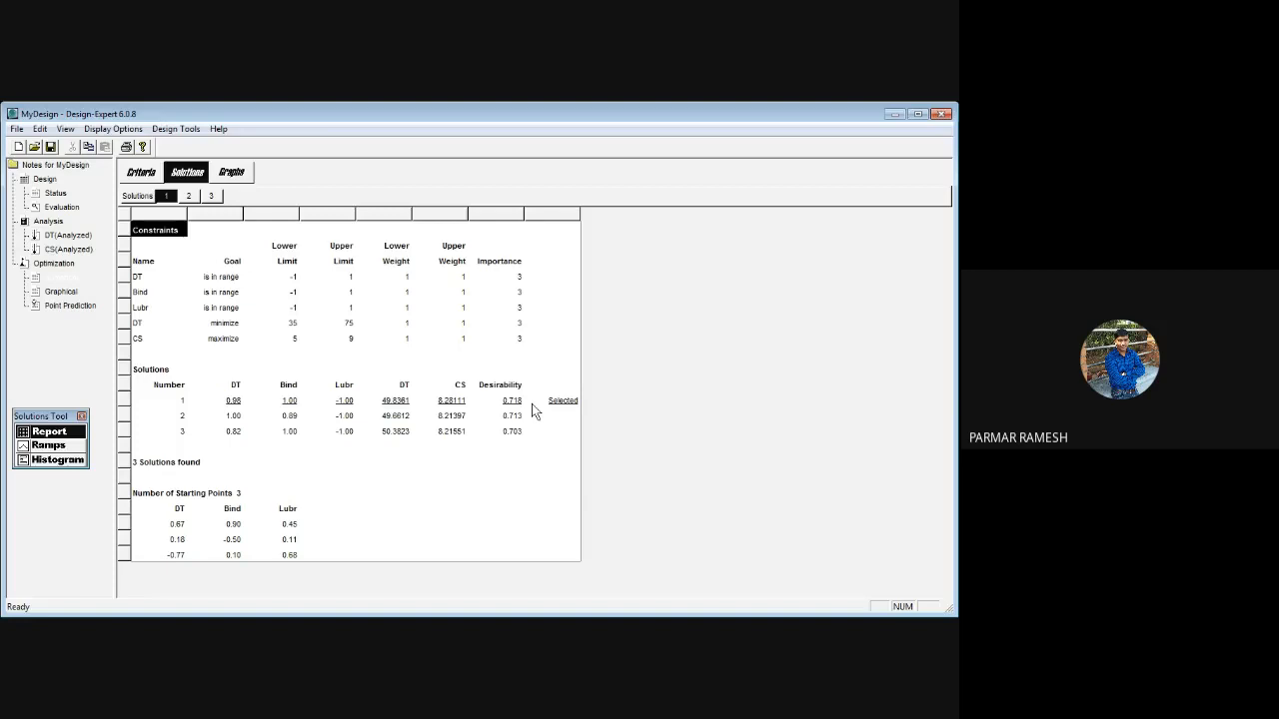
{"action": "left_click", "coordinate": [232, 173]}
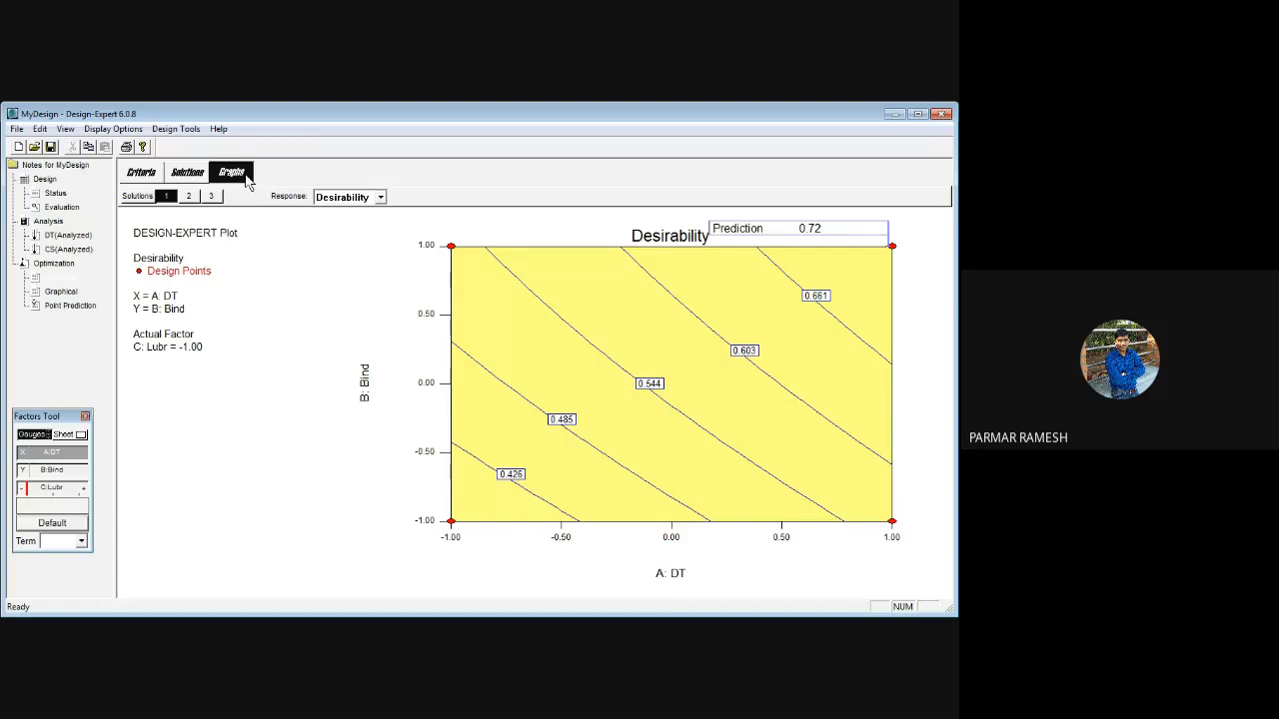
{"action": "left_click", "coordinate": [190, 196]}
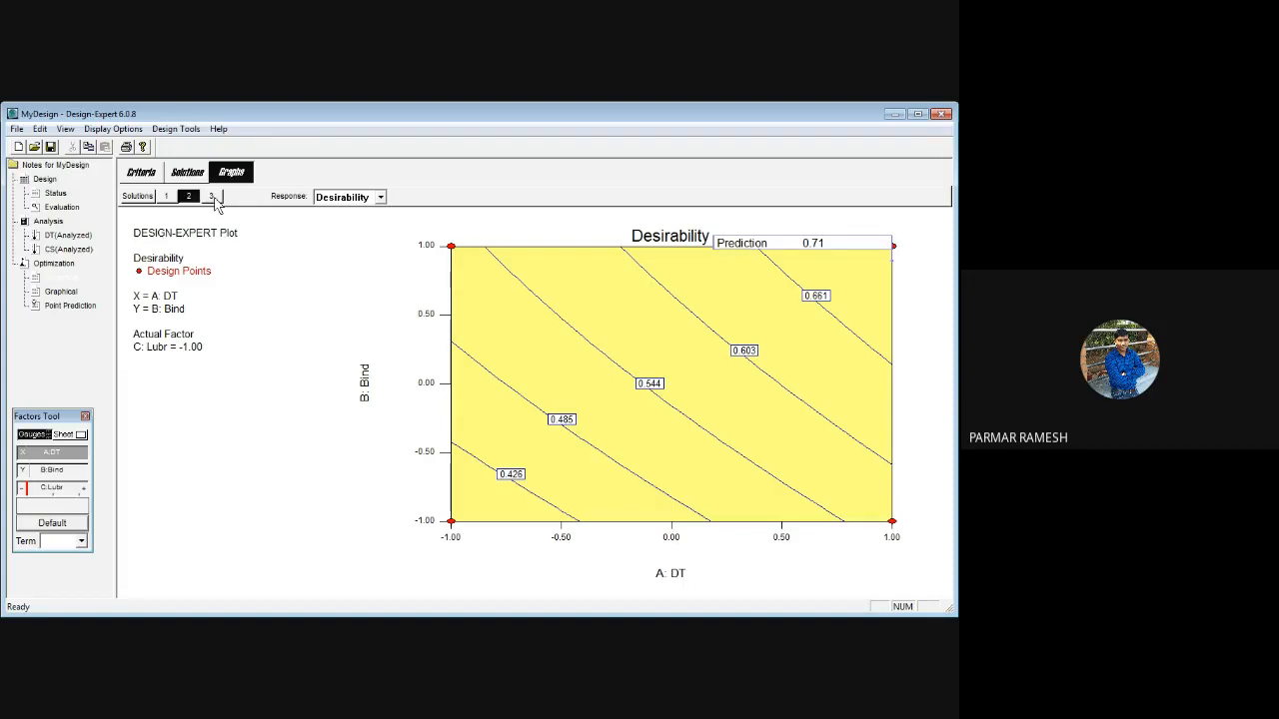
{"action": "left_click", "coordinate": [214, 198]}
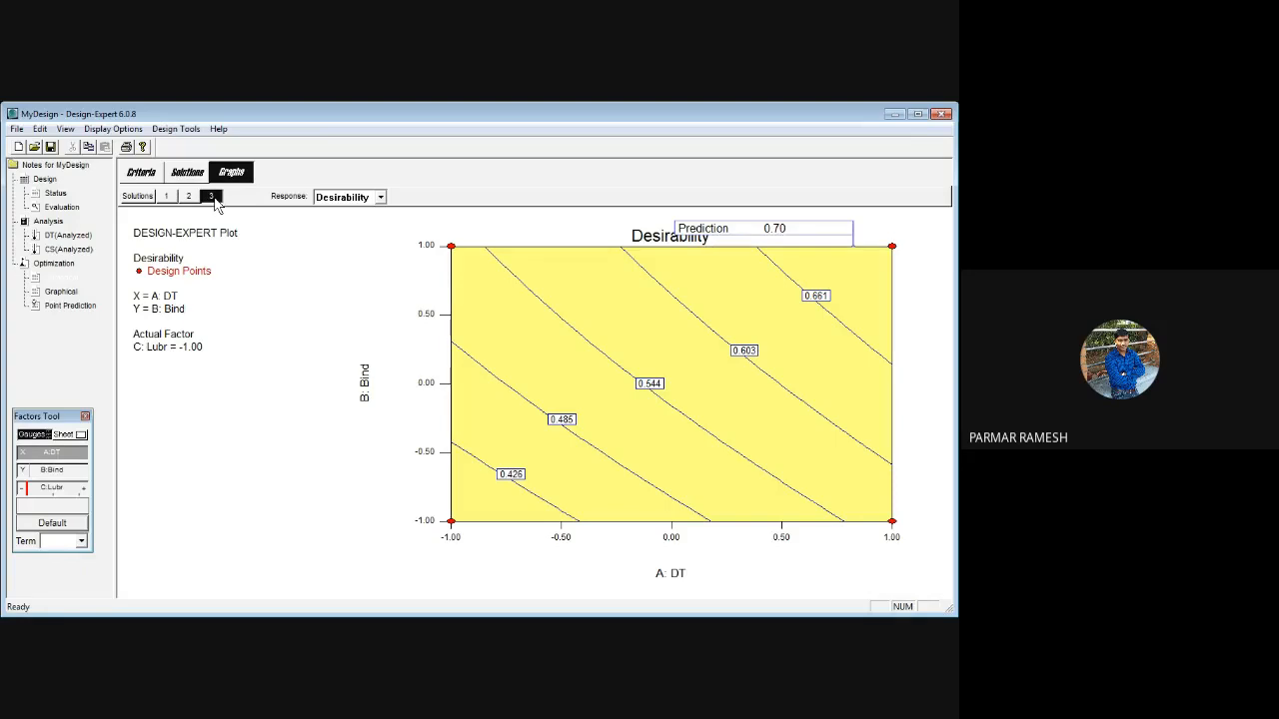
{"action": "left_click", "coordinate": [197, 197]}
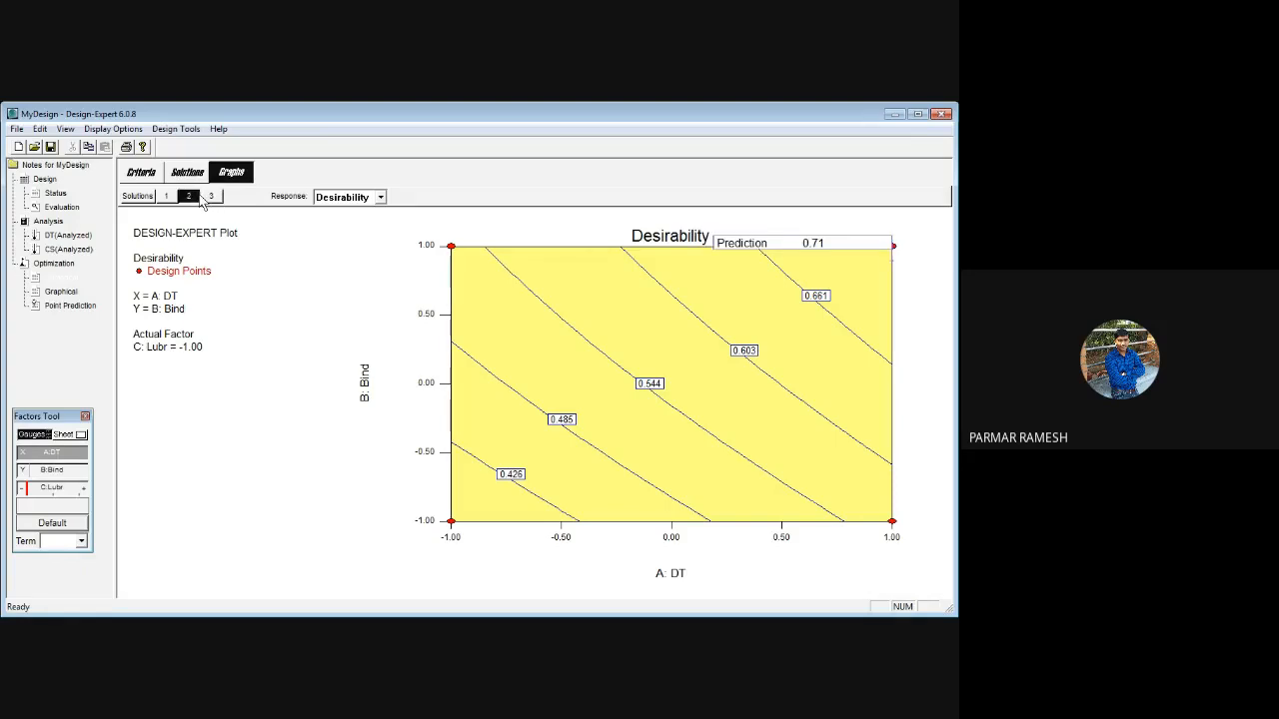
{"action": "left_click", "coordinate": [167, 197]}
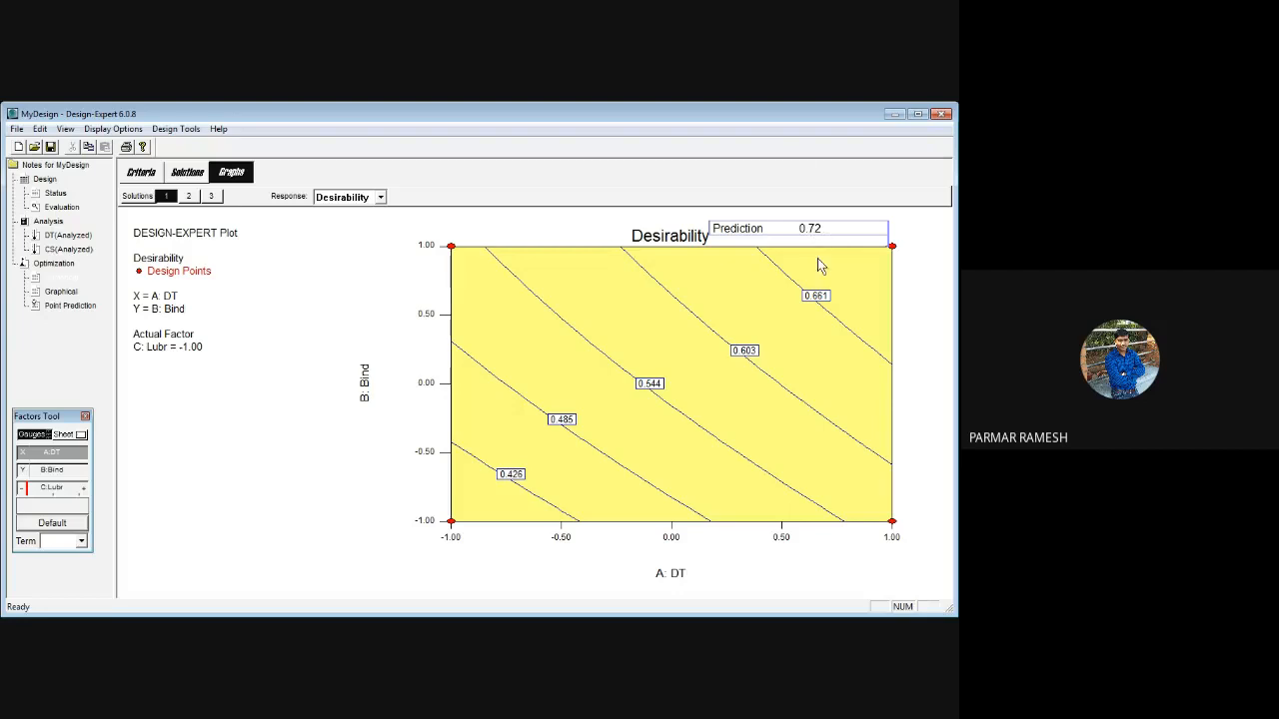
{"action": "left_click", "coordinate": [740, 233]}
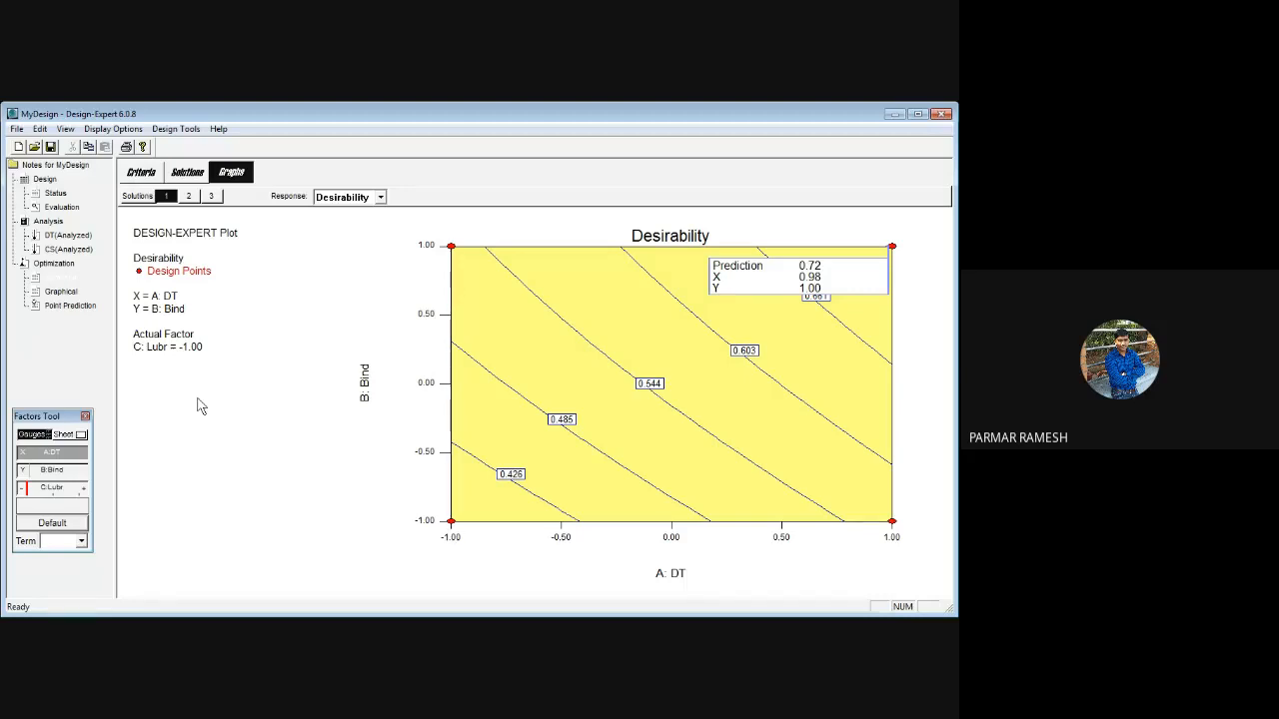
Open the graphical optimization and display its overlay plot without setting response limits
{"action": "left_click", "coordinate": [67, 294]}
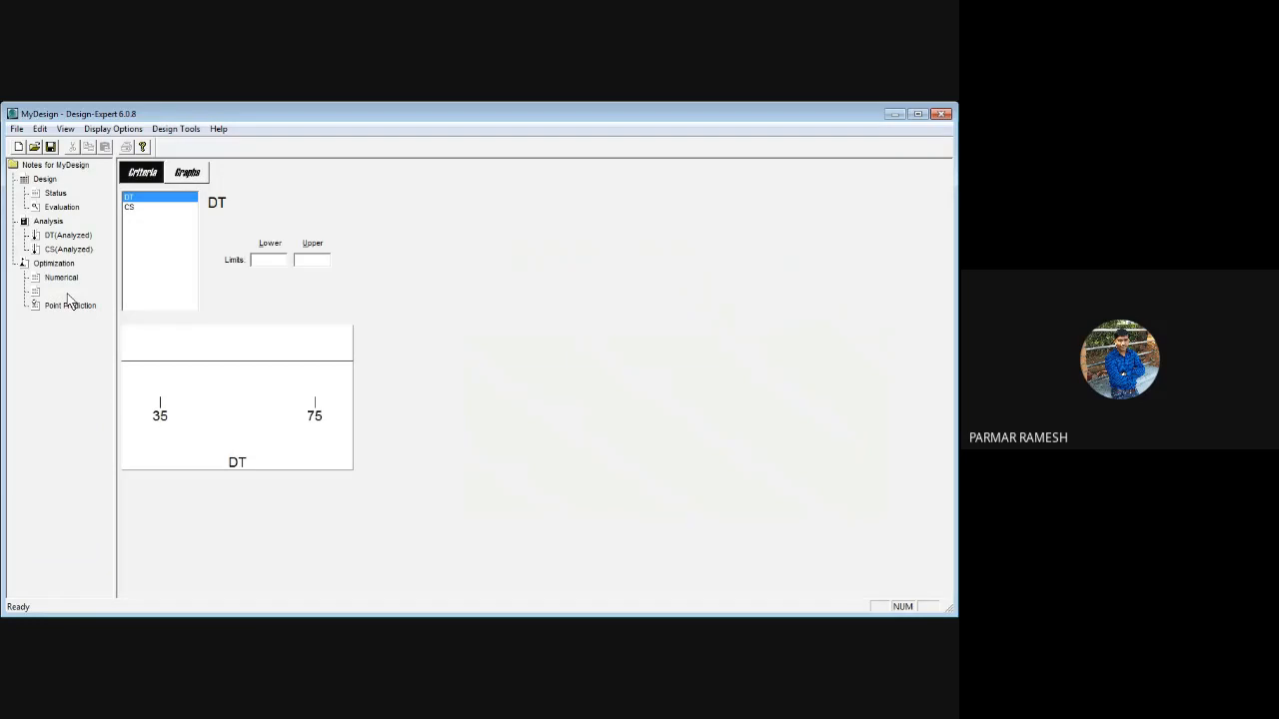
{"action": "left_click", "coordinate": [184, 175]}
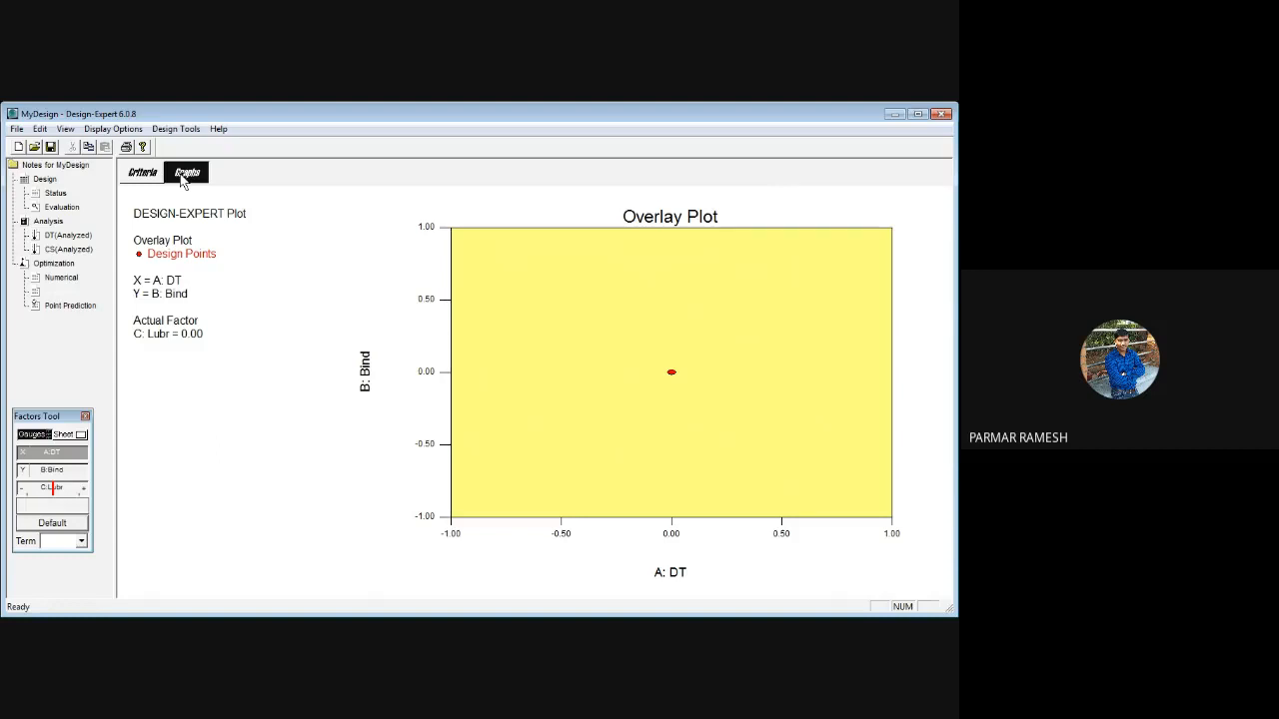
Open the point prediction and set the factor levels to about -0.38 for DT, 0.38 for Bind and -0.65 for Lubr
{"action": "left_click", "coordinate": [79, 307]}
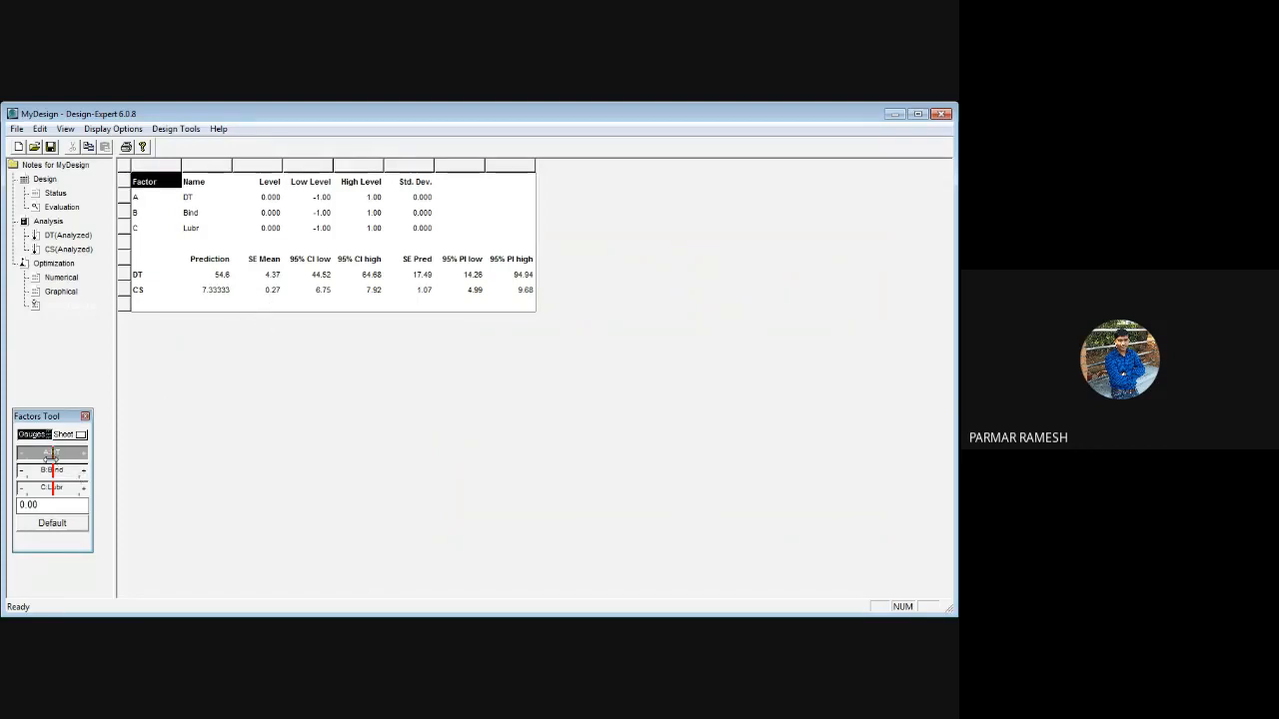
{"action": "left_click_drag", "start_coordinate": [52, 453], "coordinate": [36, 489]}
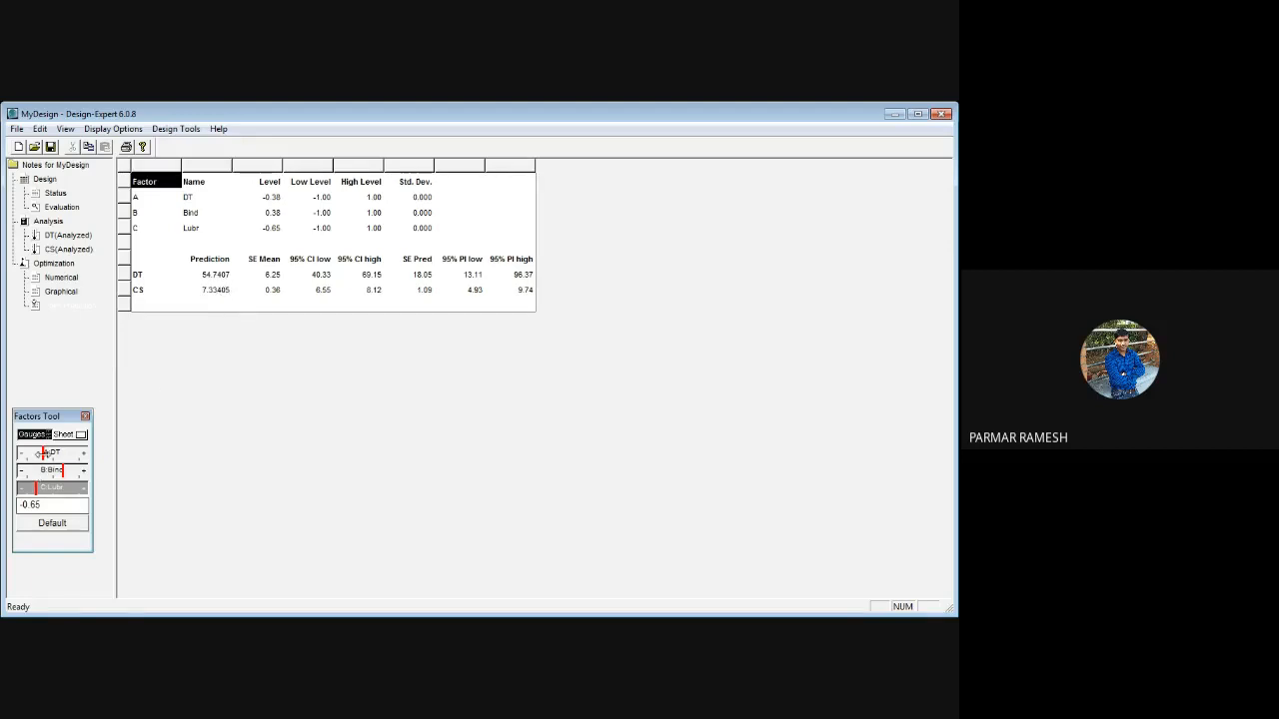
Set the point prediction's factor levels to about 0.05 for DT, 0.08 for Bind and 0 for Lubr
{"action": "left_click", "coordinate": [42, 454]}
{"action": "left_click_drag", "start_coordinate": [42, 455], "coordinate": [54, 455]}
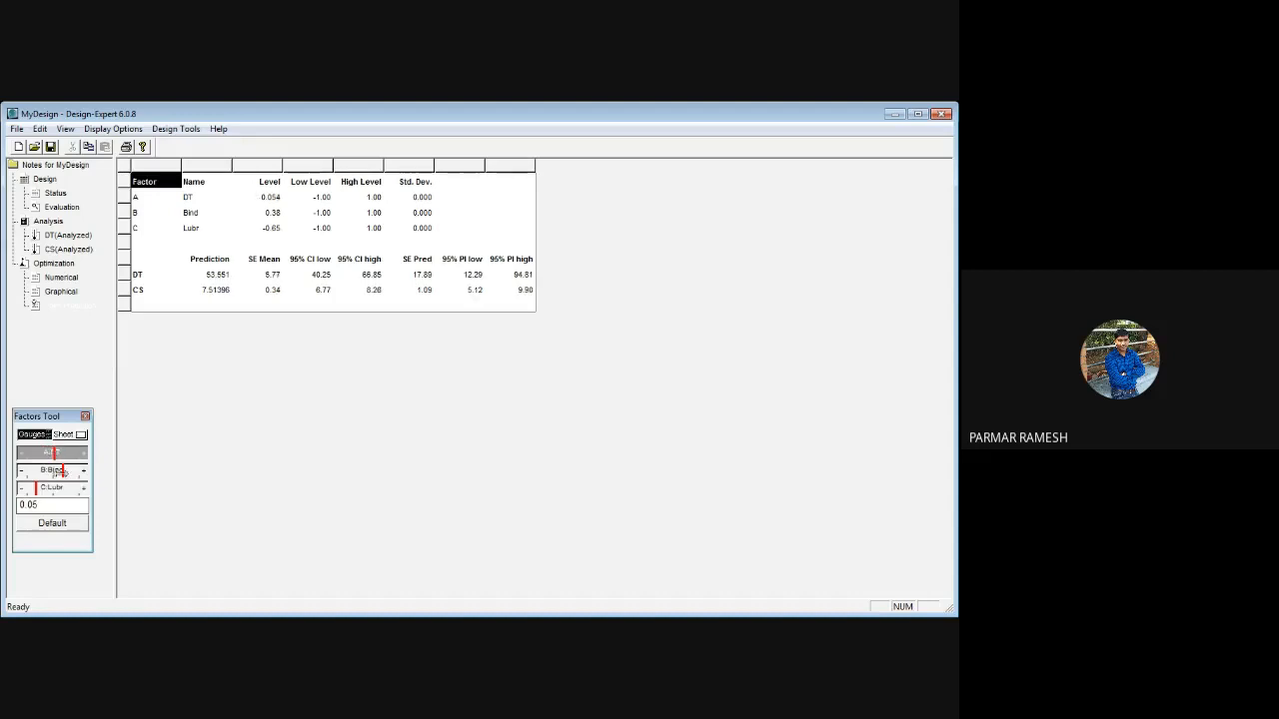
{"action": "left_click", "coordinate": [54, 470]}
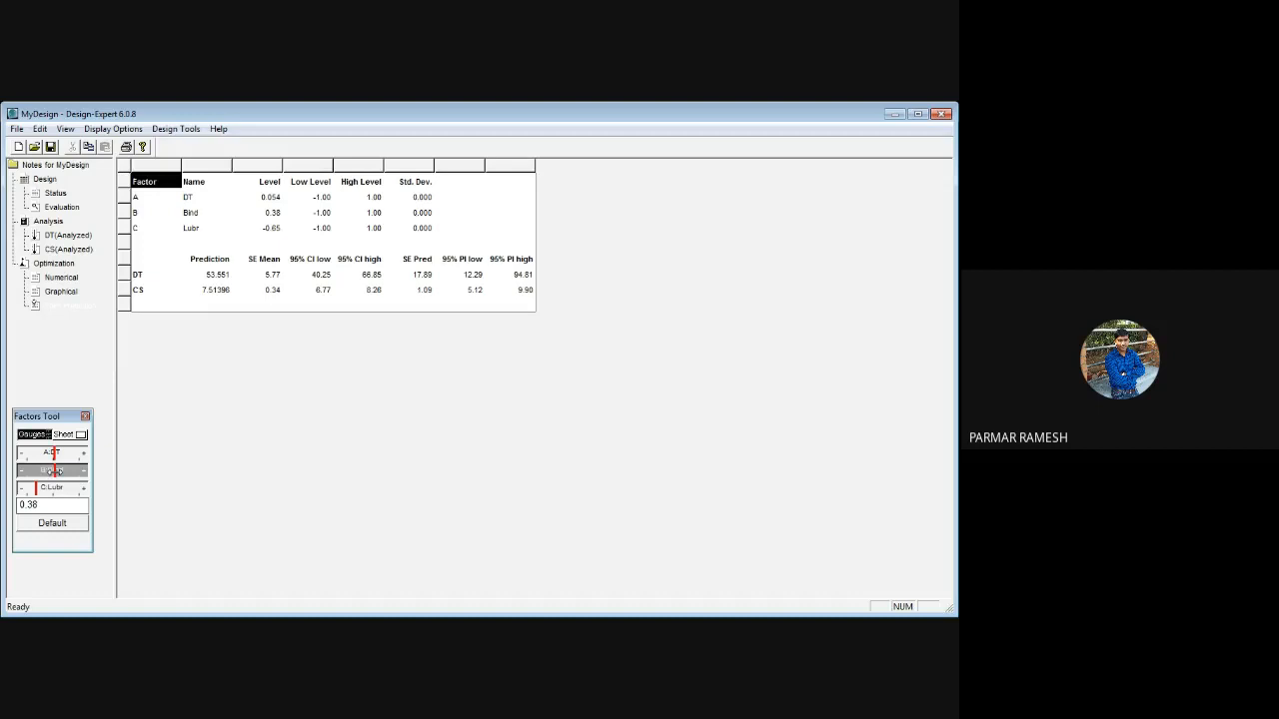
{"action": "left_click_drag", "start_coordinate": [54, 470], "coordinate": [52, 489]}
{"action": "left_click", "coordinate": [48, 487]}
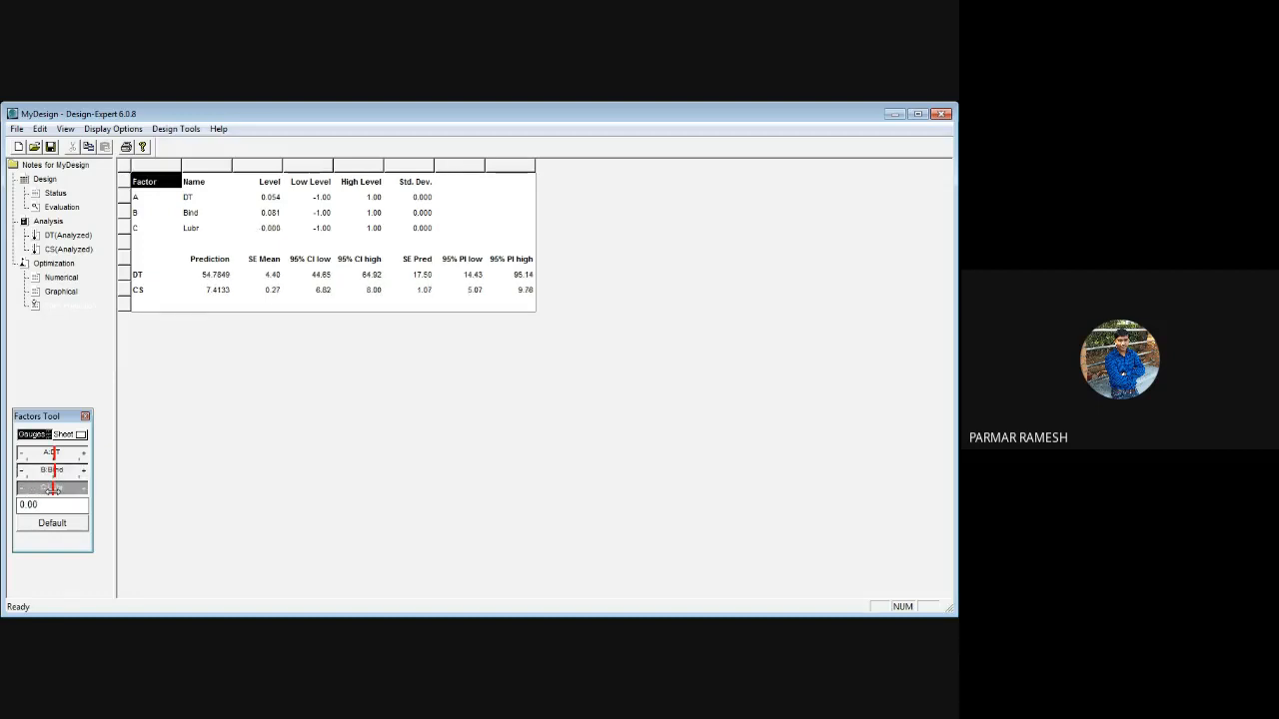